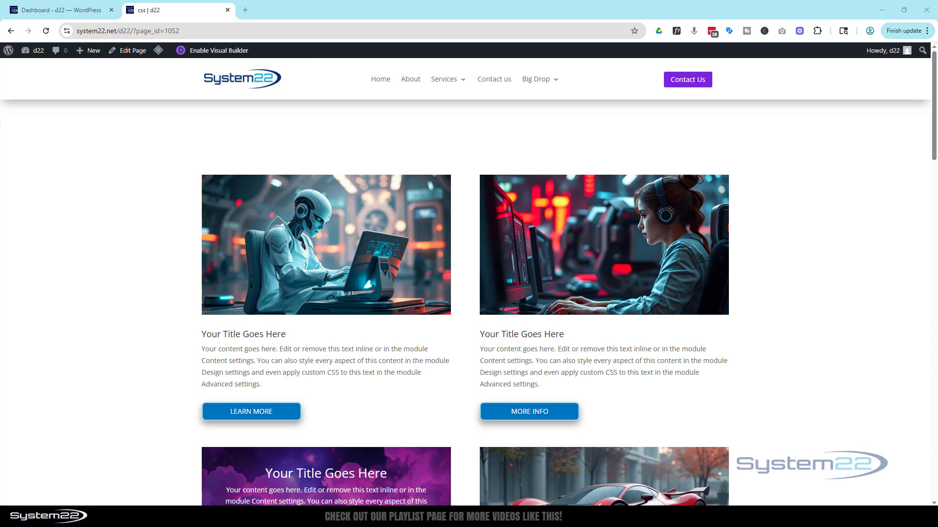
Open the page in the Visual Builder and insert a row with two equal columns below the first row of blurbs
left_click(210, 51)
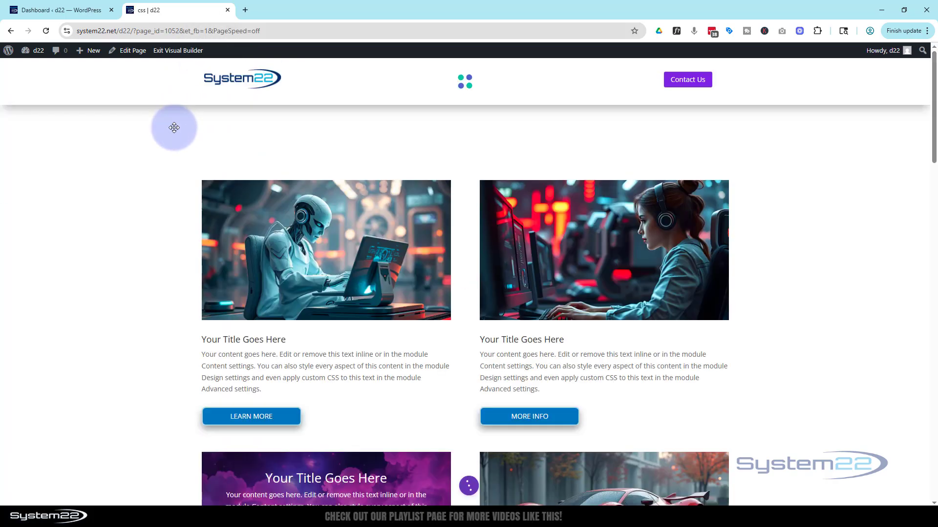
scroll(465, 332, "down", 2)
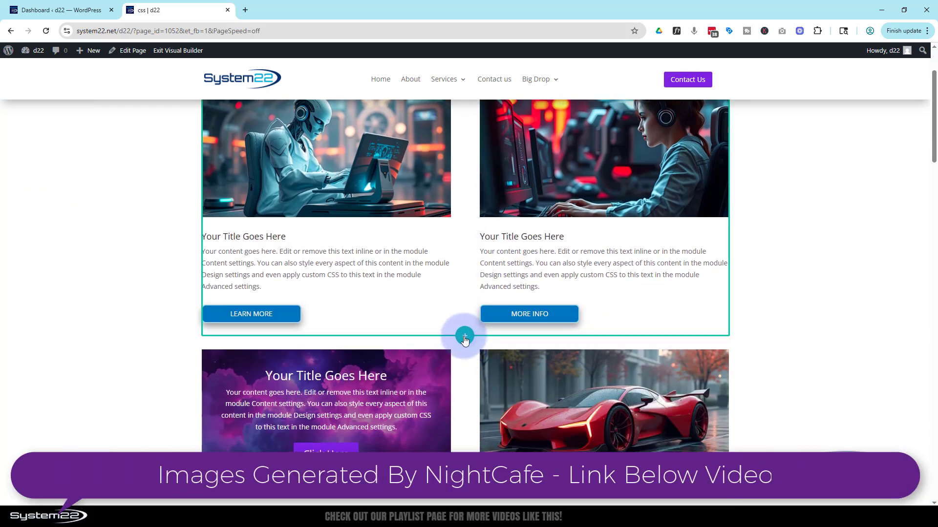
left_click(464, 337)
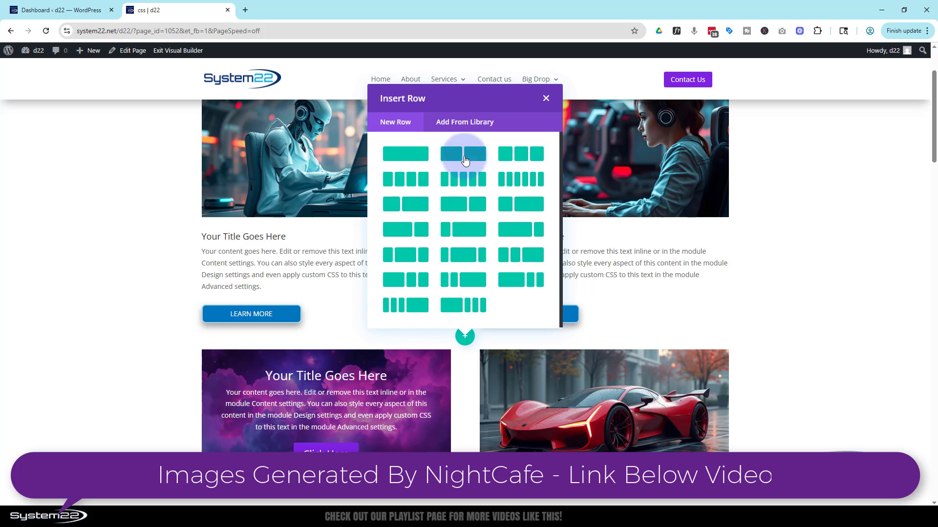
left_click(464, 158)
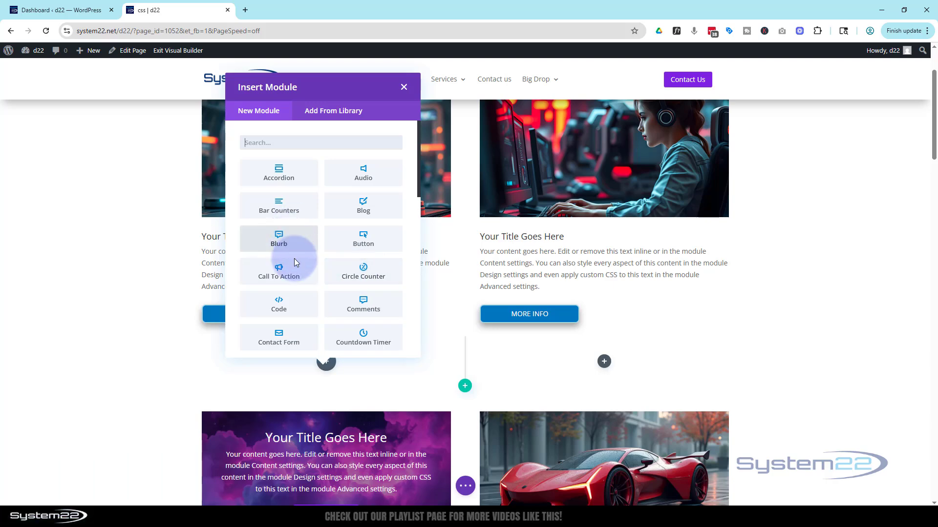
Add a Blurb module to the new row's first column and move its settings window clear of the blurb
left_click(291, 238)
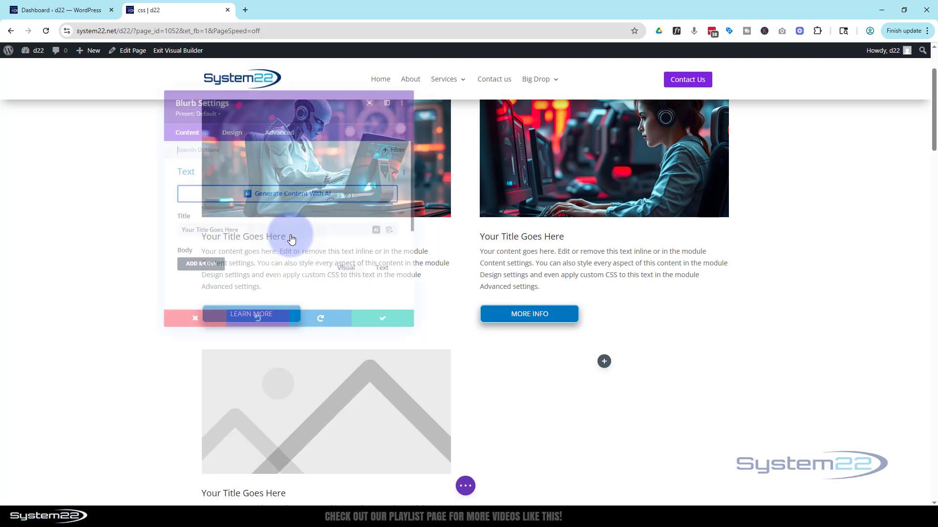
left_click_drag(347, 105, 719, 205)
scroll(325, 245, "down", 4)
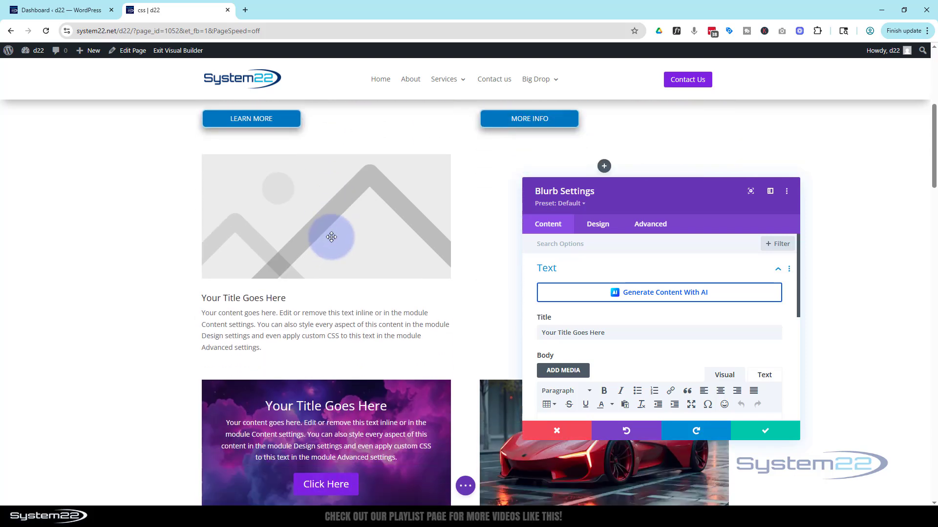
scroll(327, 235, "up", 1)
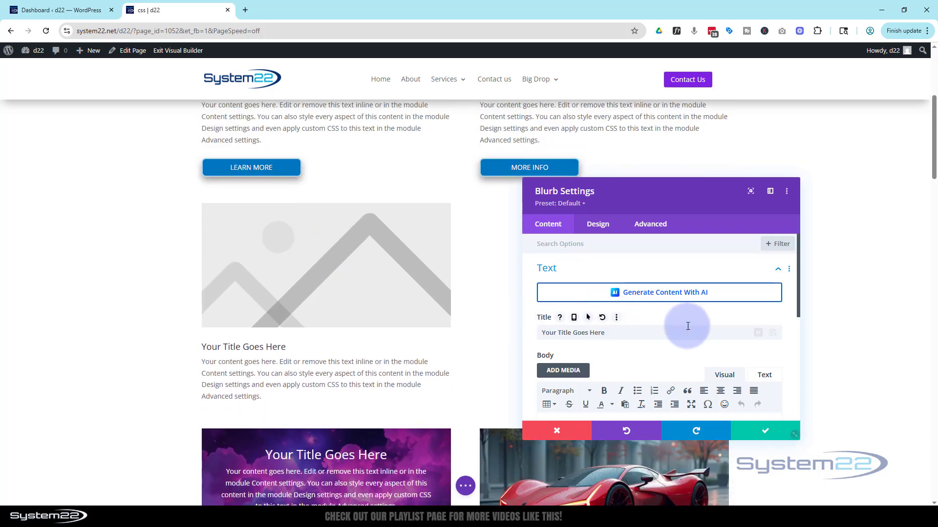
Add "Learn More" as a new paragraph at the end of the blurb's body text
scroll(691, 327, "down", 1)
scroll(691, 327, "down", 2)
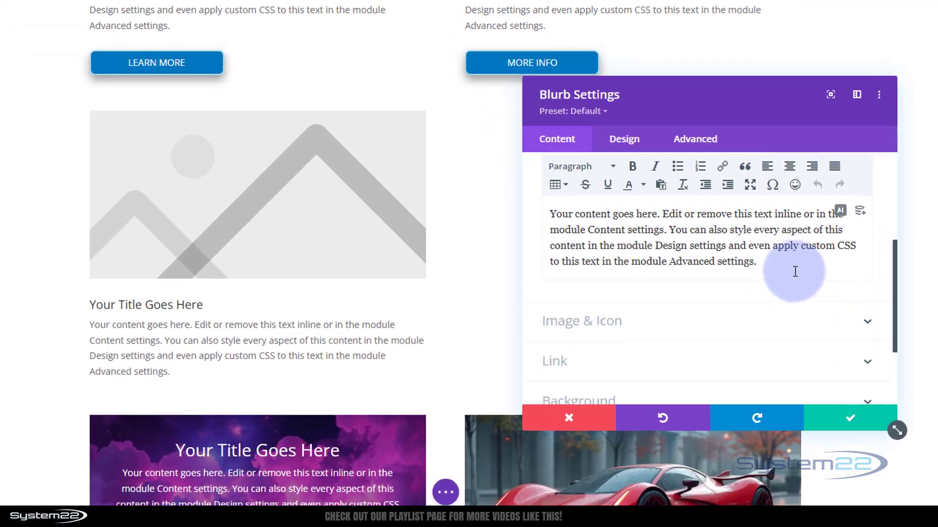
left_click(715, 320)
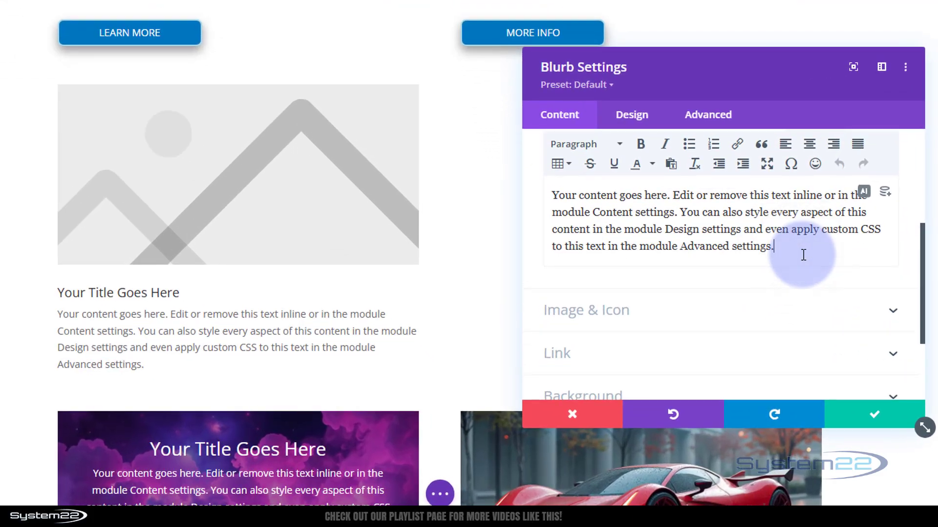
key("Return")
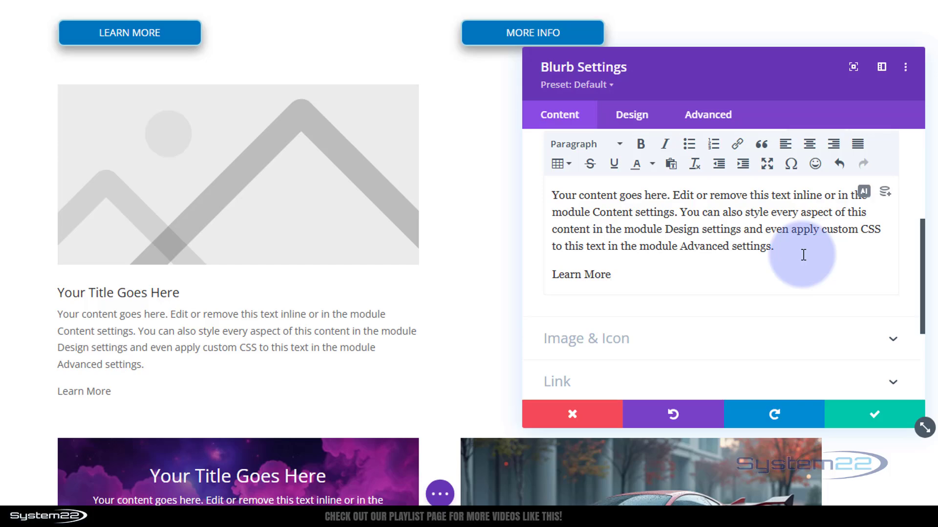
Replace the blurb's placeholder image with the glowing planet and lightning picture from the Media Library
left_click(603, 342)
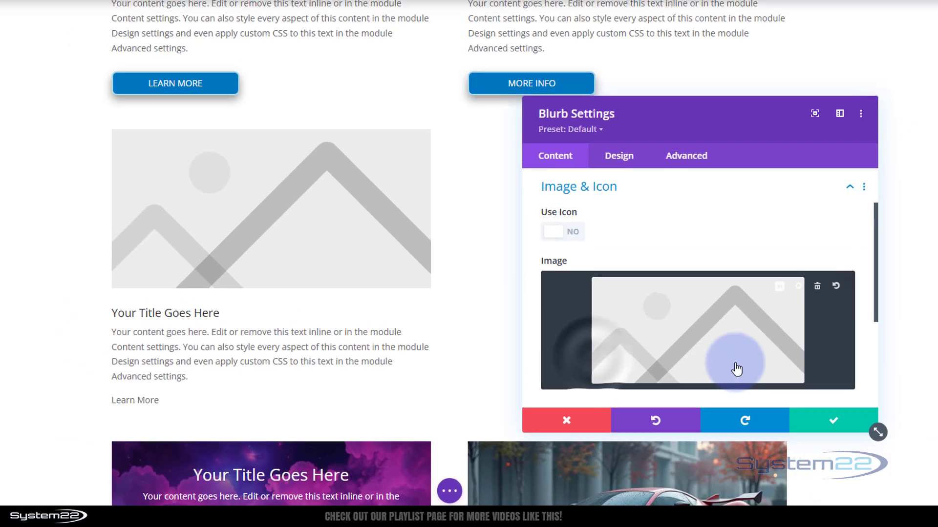
left_click(737, 370)
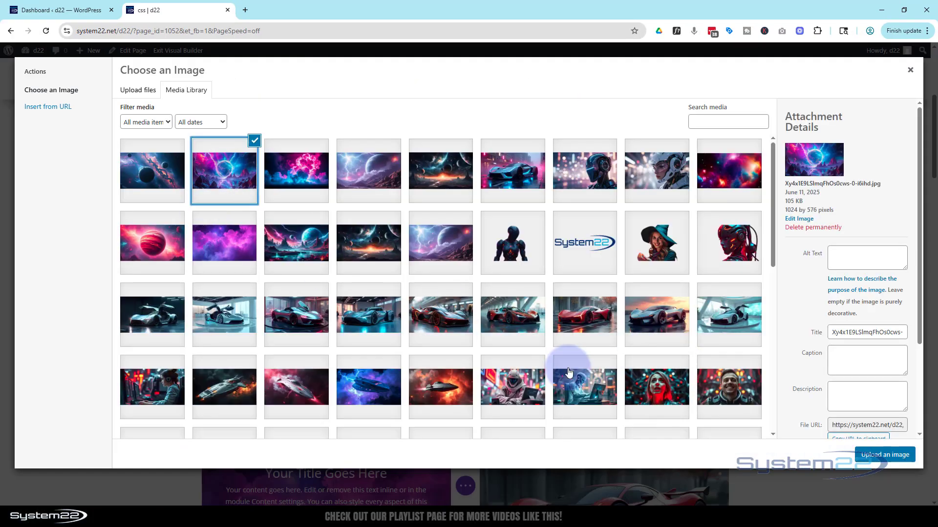
left_click(901, 456)
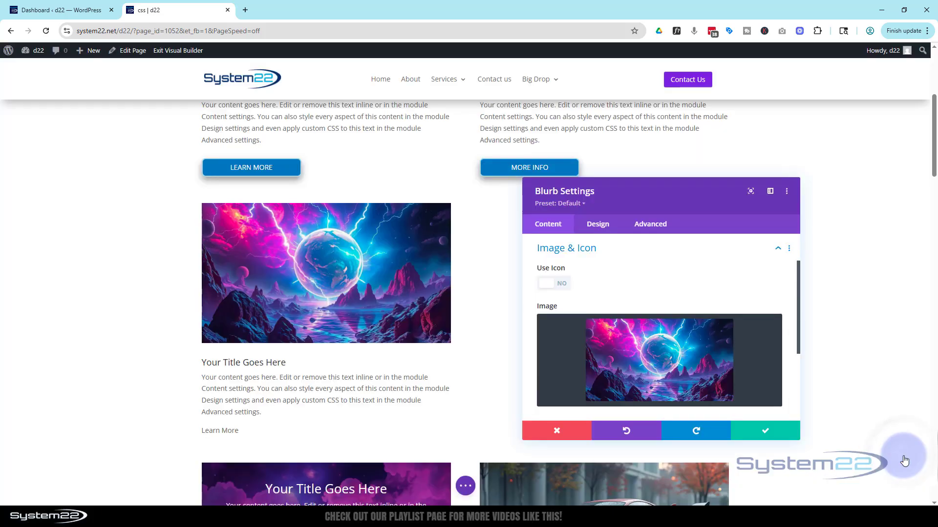
Format the "Learn More" line in the blurb's body text as Heading 4
scroll(728, 341, "up", 2)
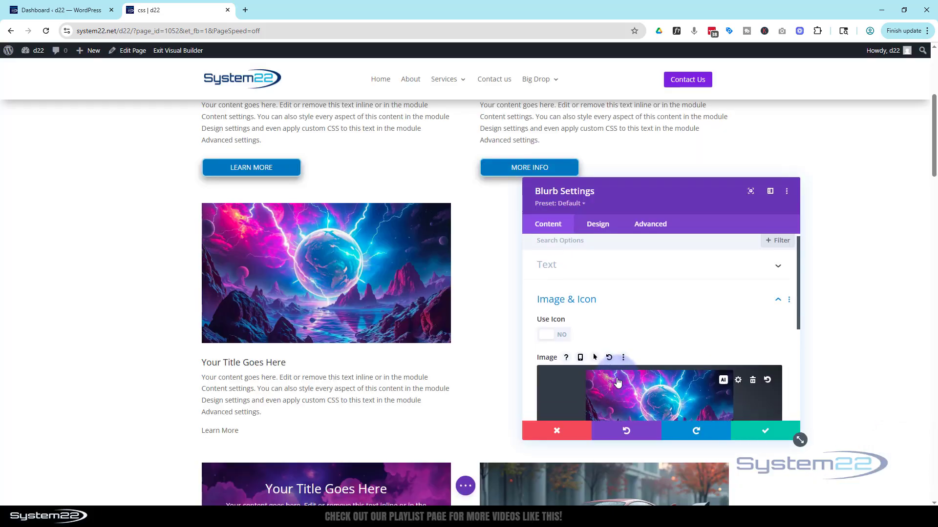
left_click(581, 282)
left_click(239, 433)
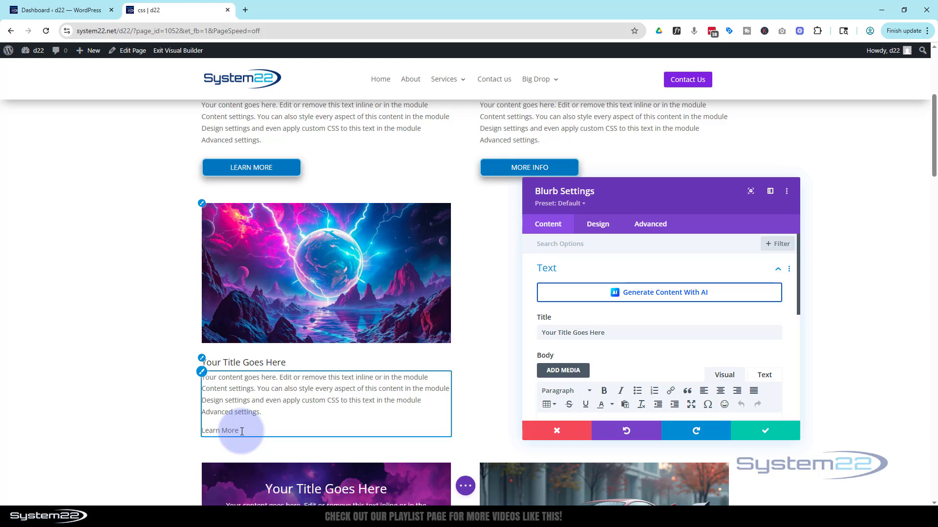
left_click(250, 159)
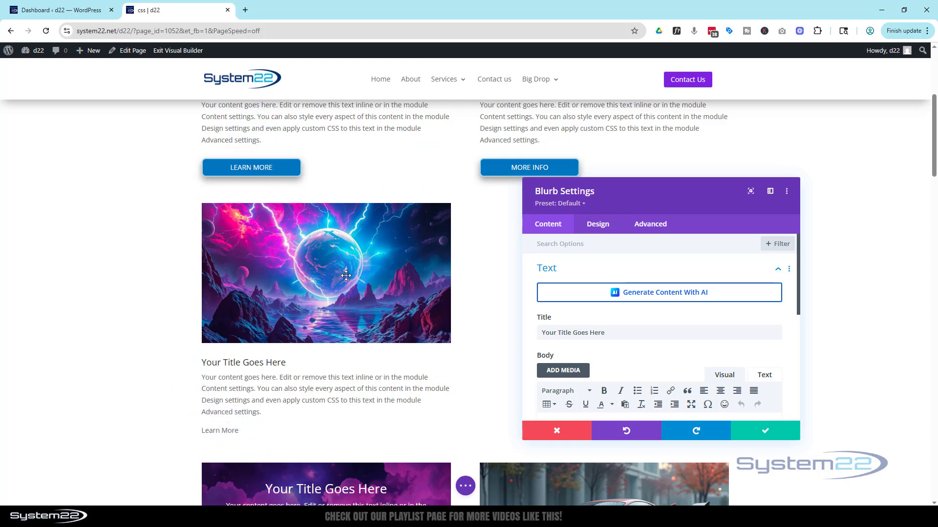
left_click(264, 380)
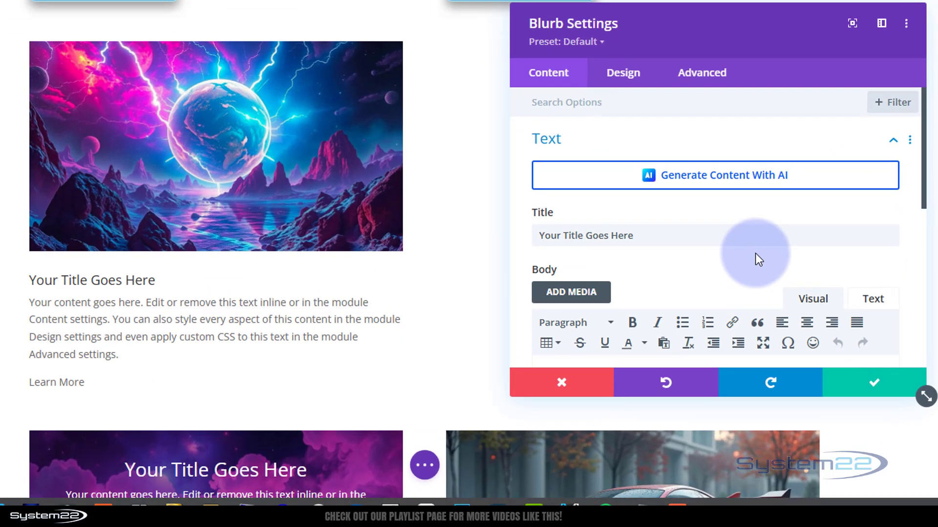
scroll(733, 287, "down", 6)
scroll(740, 275, "up", 2)
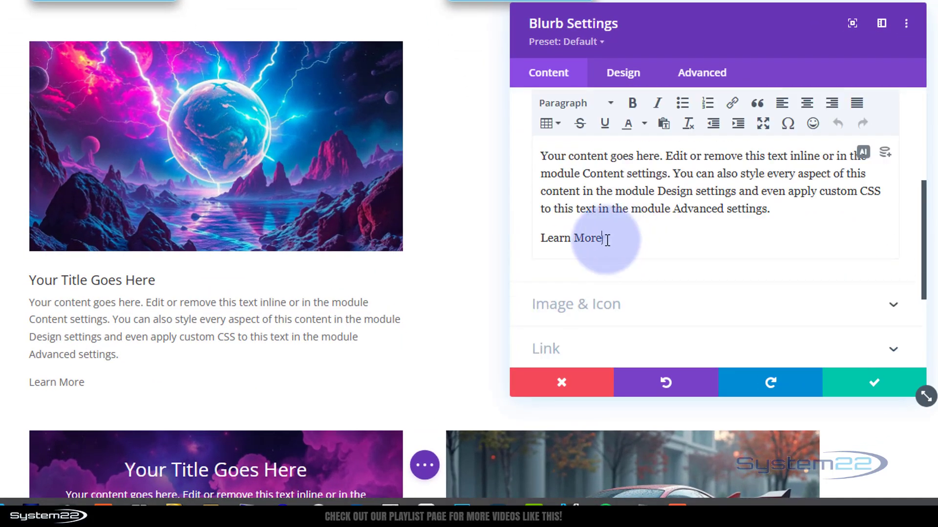
left_click_drag(605, 236, 538, 251)
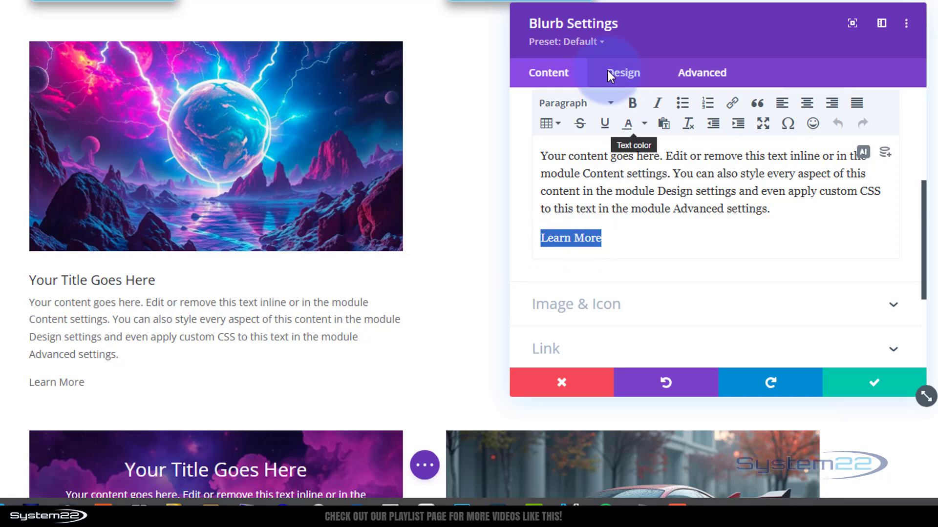
left_click(568, 107)
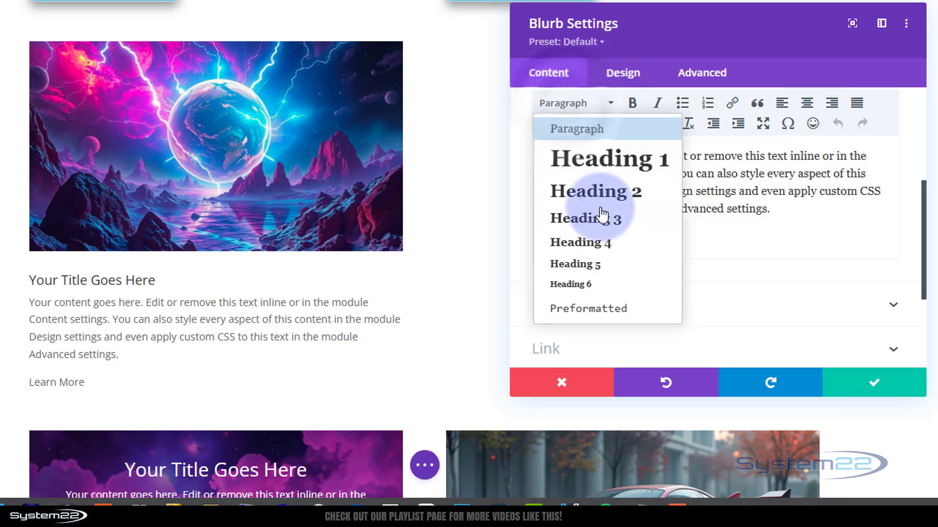
left_click(576, 243)
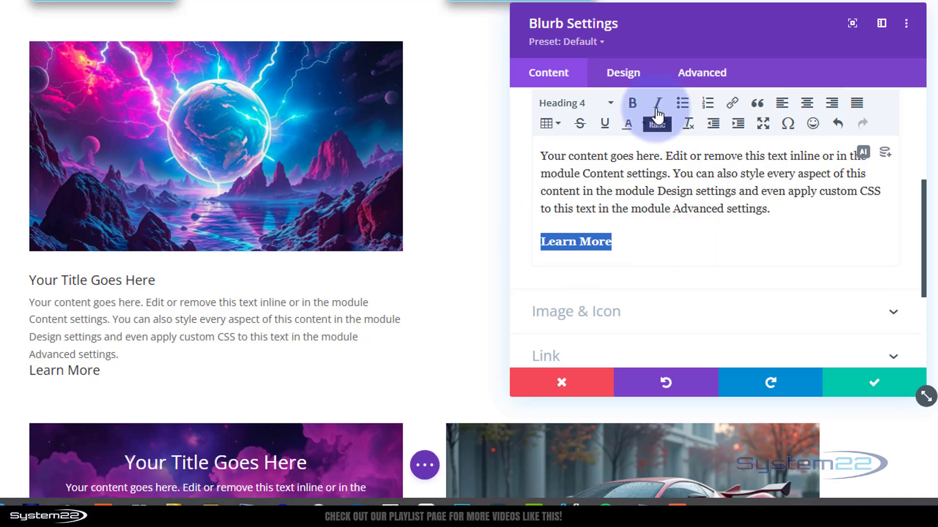
Turn the "Learn More" heading into a link with the URL # and the target left at None
left_click(733, 104)
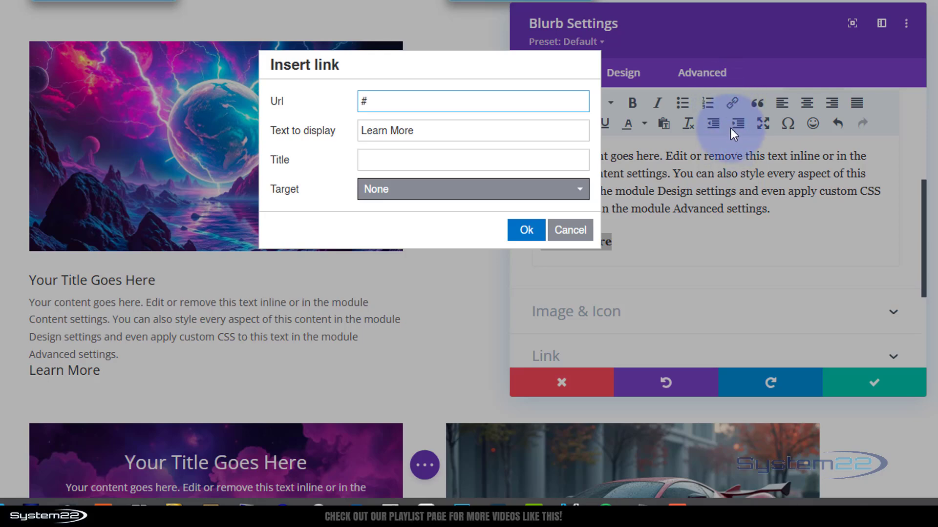
left_click(453, 195)
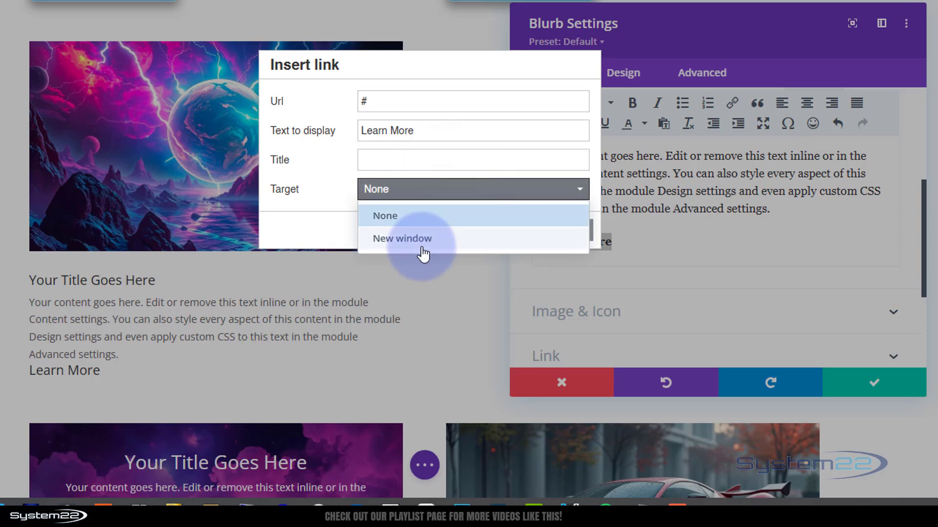
left_click(345, 199)
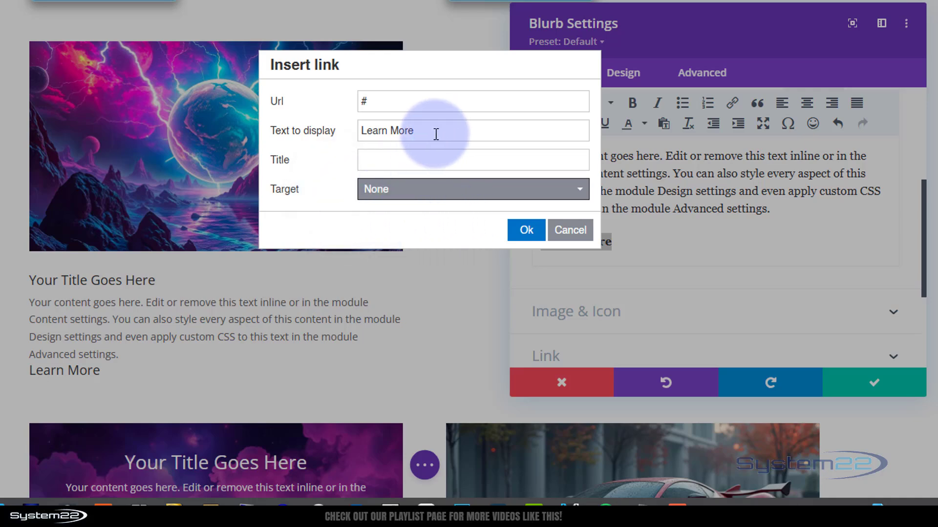
left_click(529, 233)
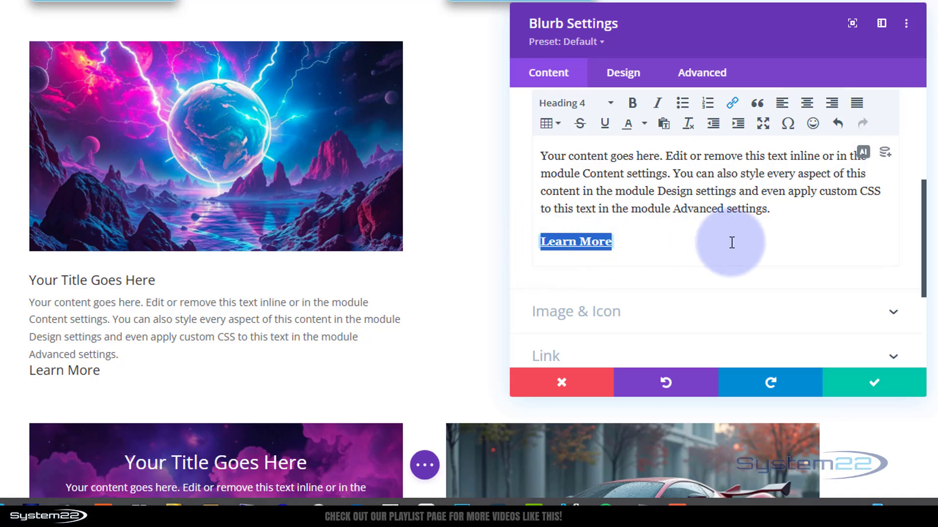
left_click(713, 259)
Show the body text as HTML and add an empty style="" attribute to the opening h4 tag of the "Learn More" link
scroll(712, 259, "up", 2)
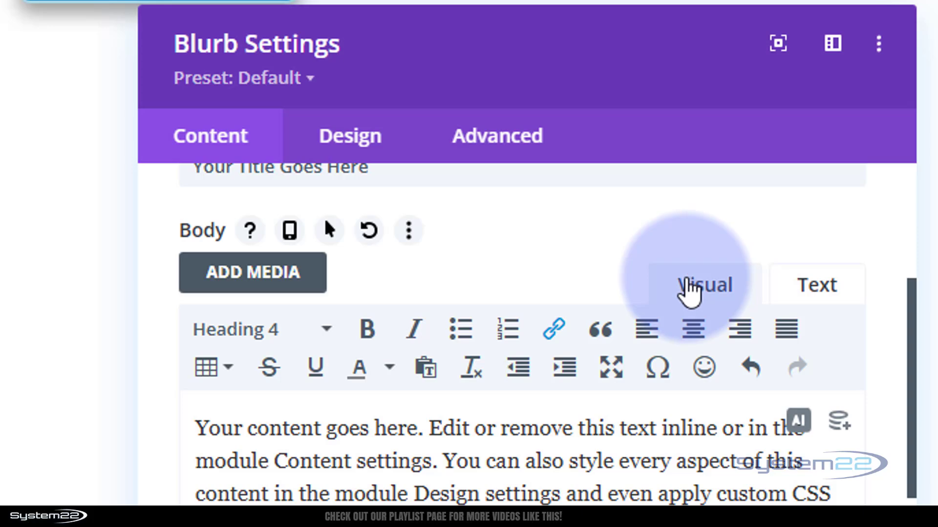
left_click(814, 291)
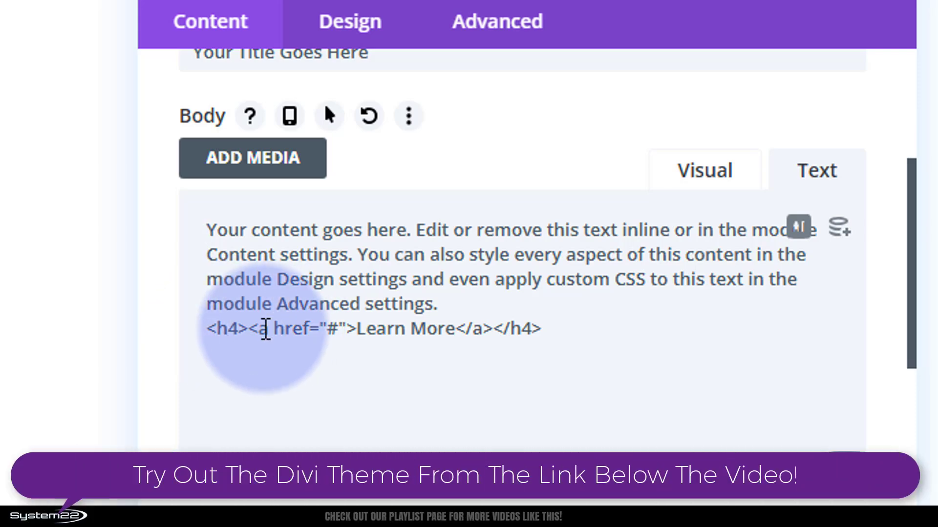
double_click(331, 329)
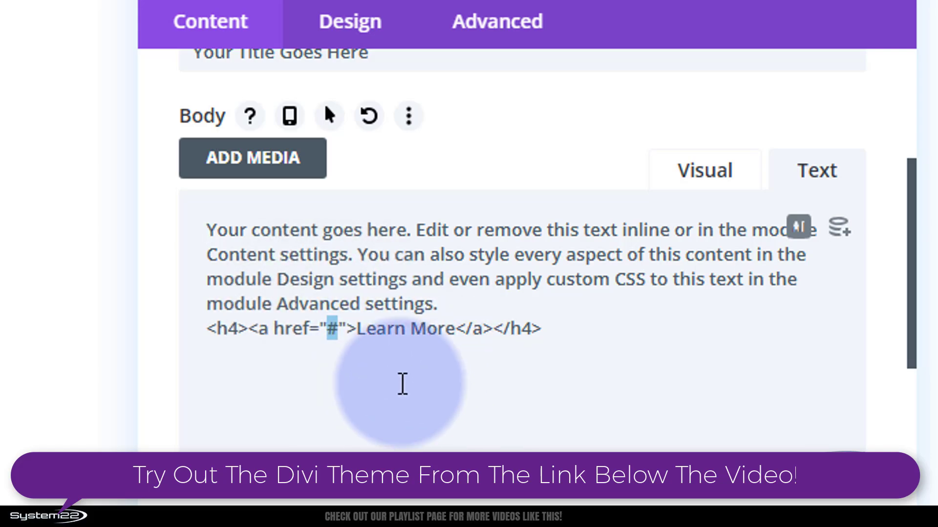
left_click_drag(359, 329, 461, 329)
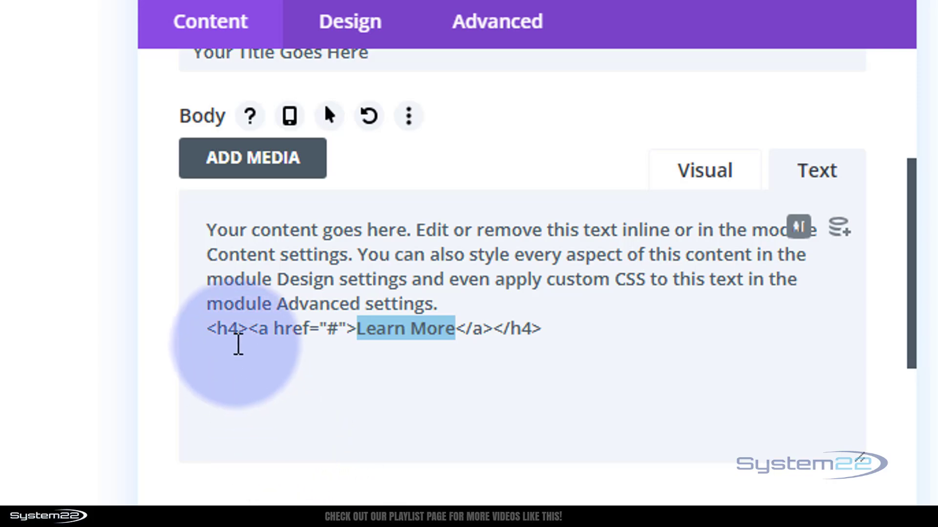
left_click(244, 327)
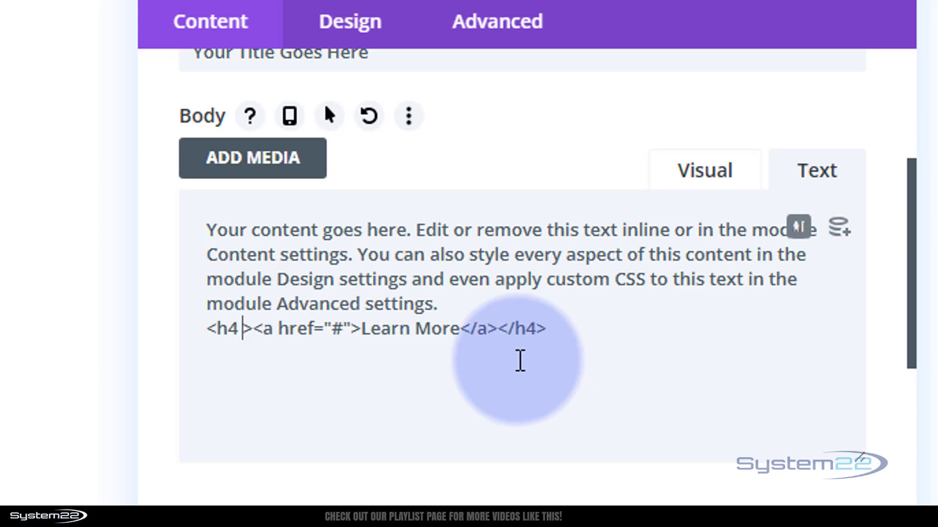
type("style")
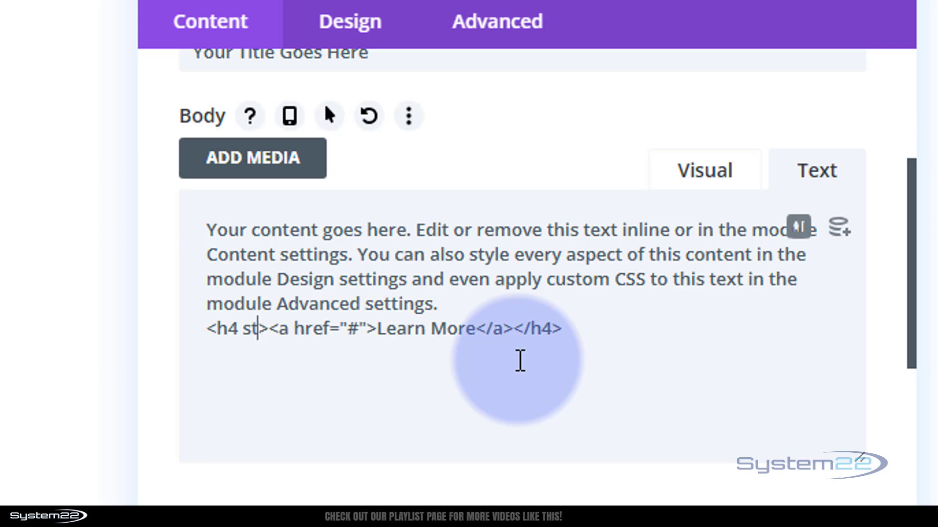
type("=")
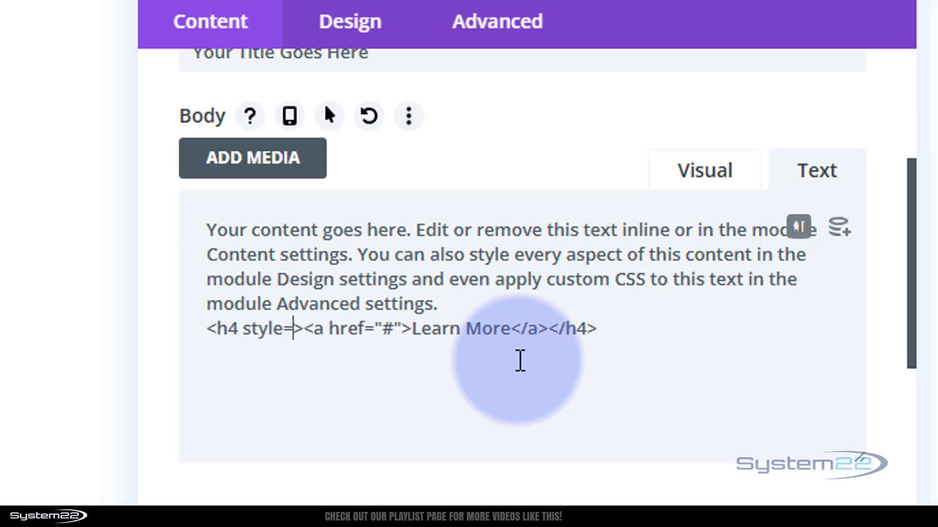
type("\"")
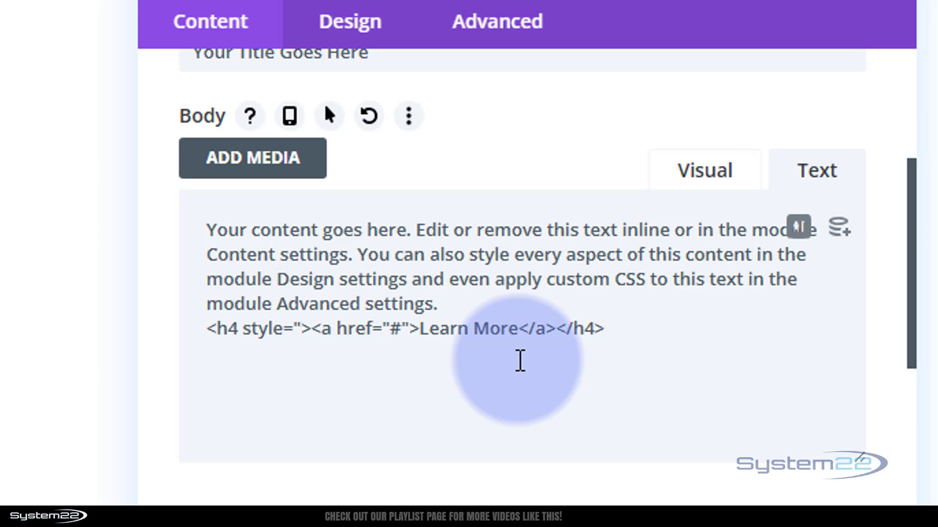
type("\"")
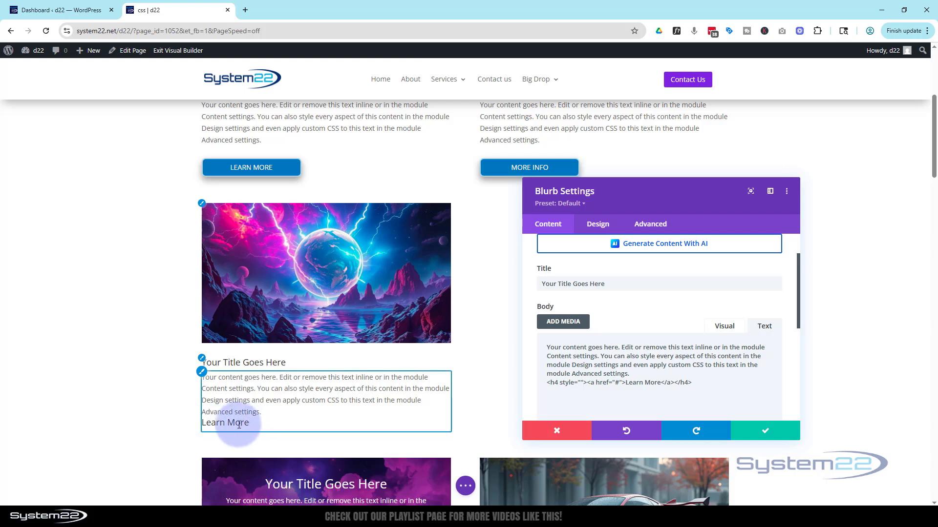
scroll(464, 337, "down", 2)
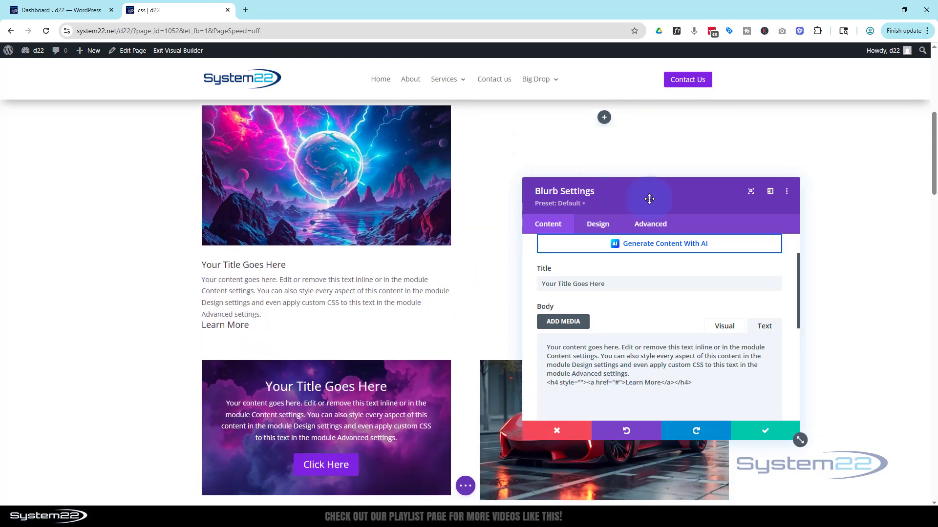
Add the declaration background: #0c71c3; to the inline style of the "Learn More" h4 tag
left_click_drag(649, 199, 637, 130)
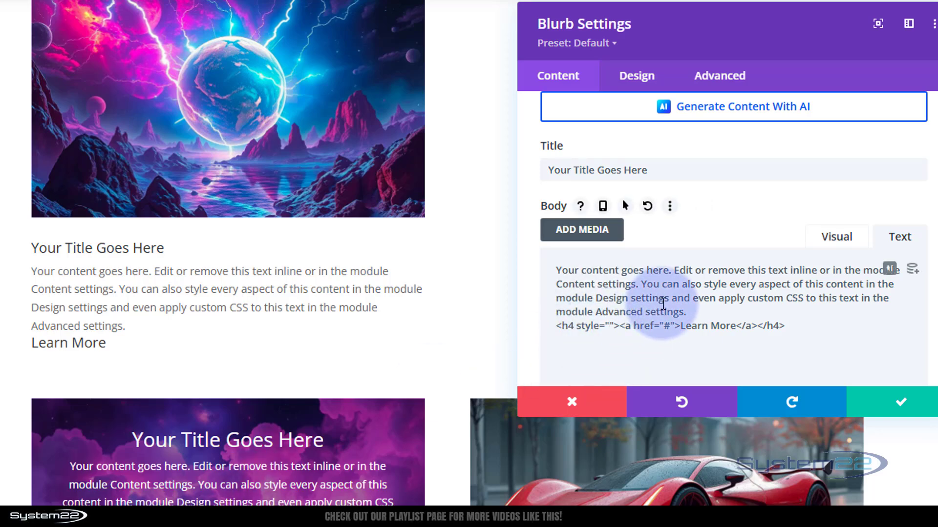
type("background")
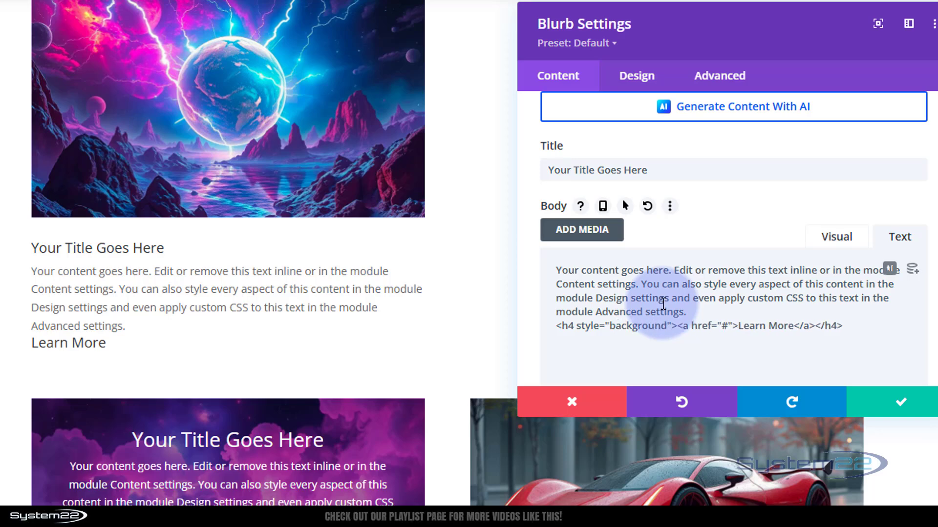
type(": ")
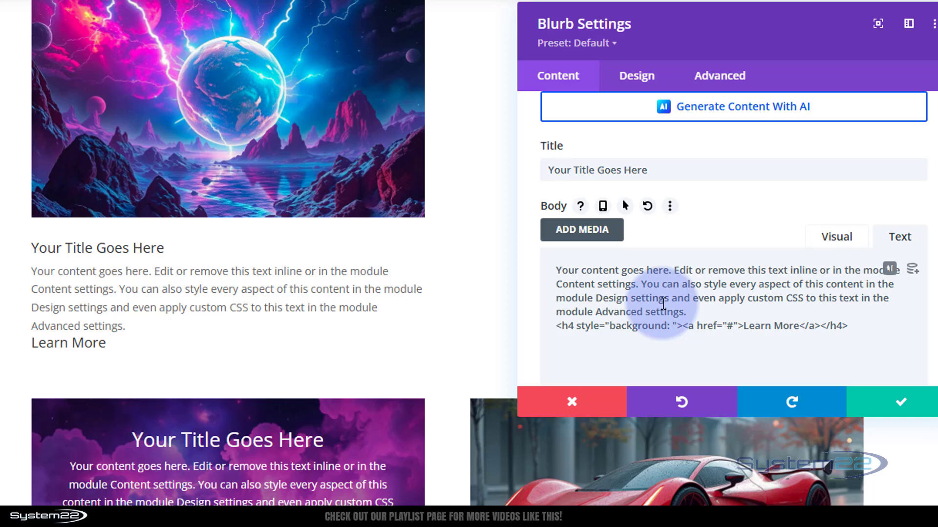
type("#")
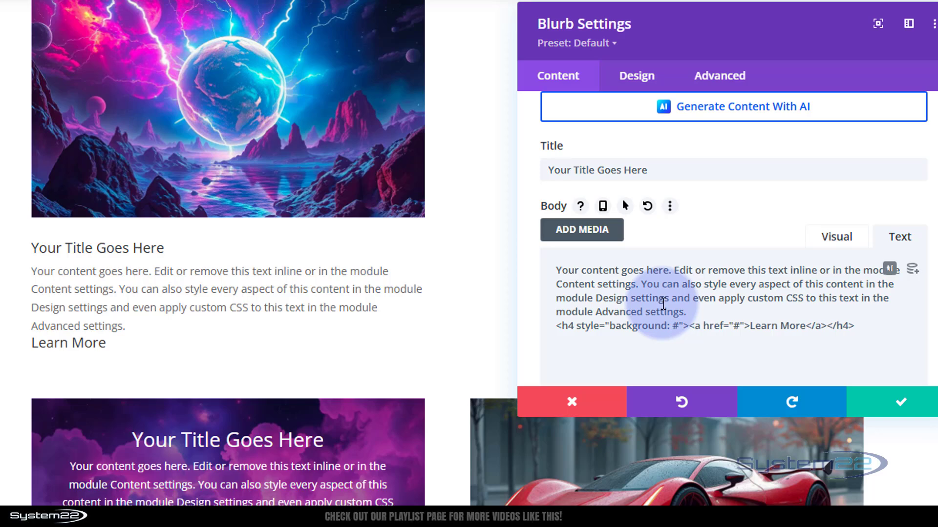
type("0c7")
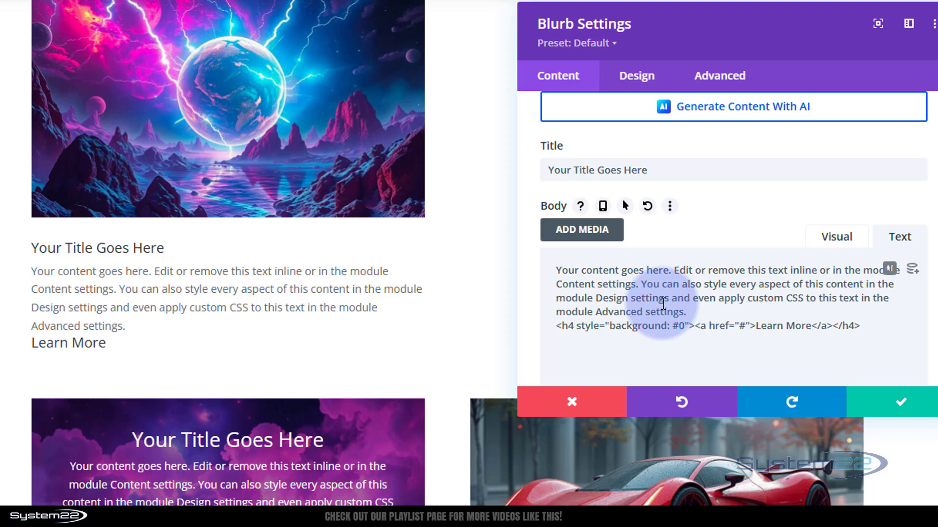
type("1c3")
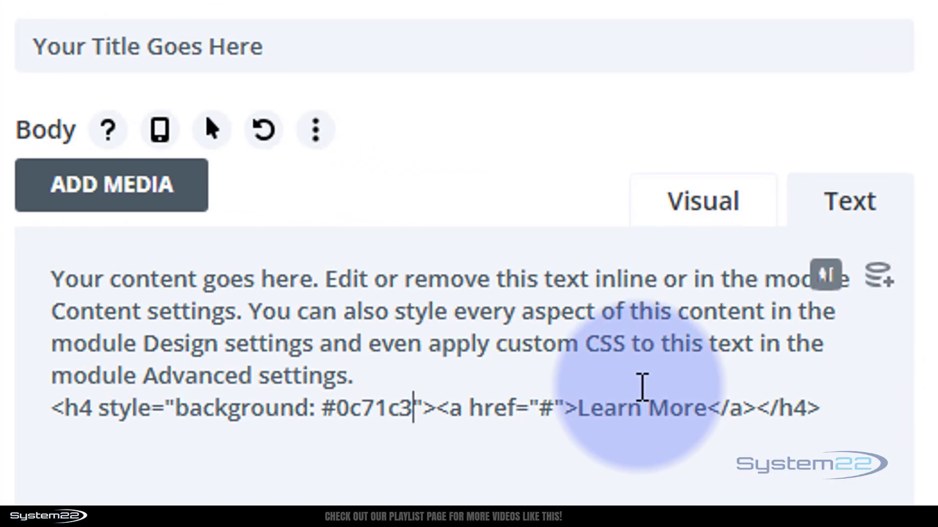
type(";")
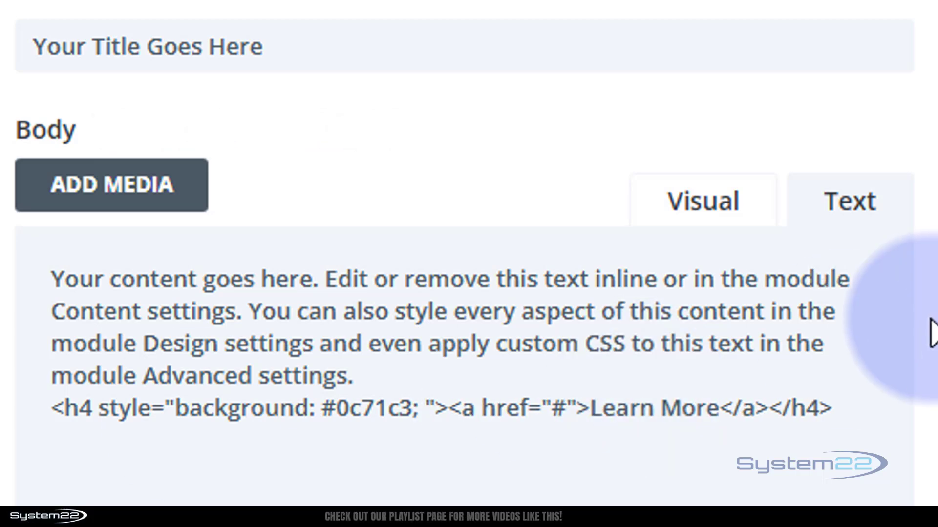
Set the "Learn More" heading's text colour to white by adding color:#fff; to its inline style
type("color:")
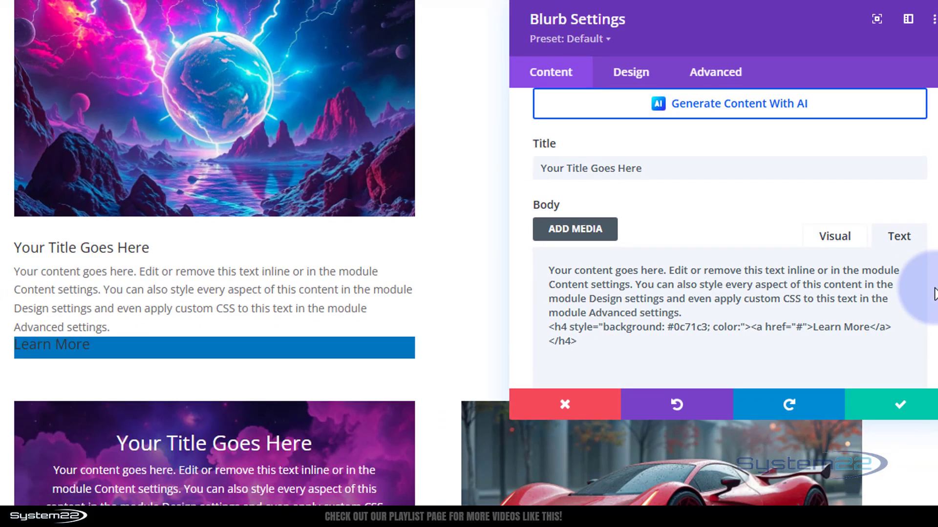
type("#fff")
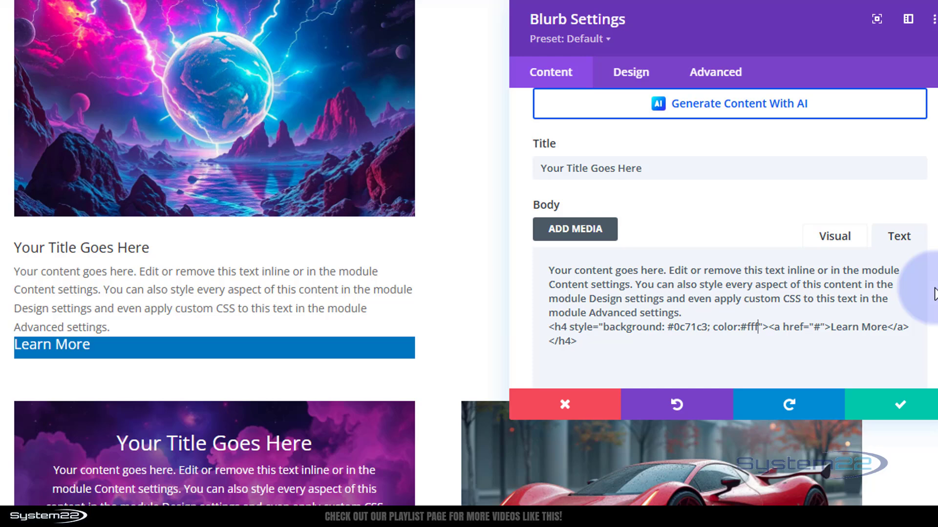
type(";")
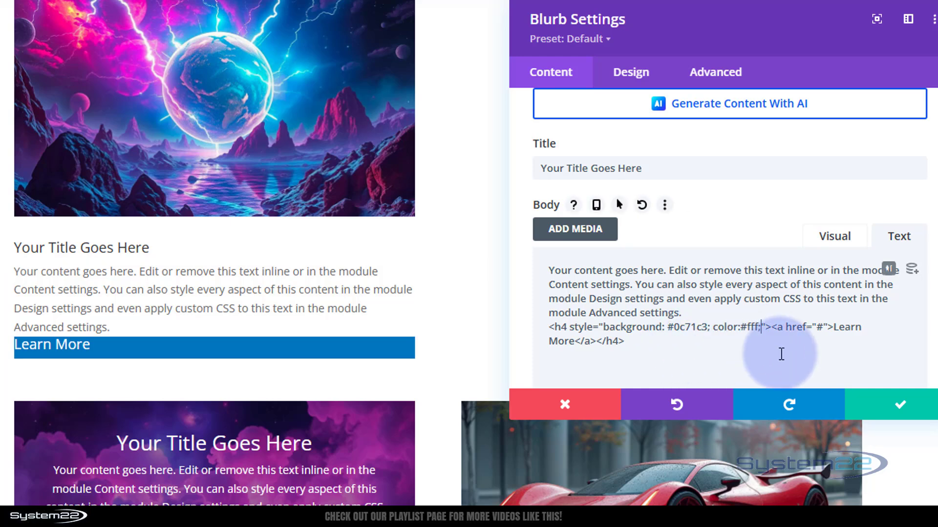
Add padding to the "Learn More" h4 inline style, trying 20px first and settling on padding:10px;
type("padding:2")
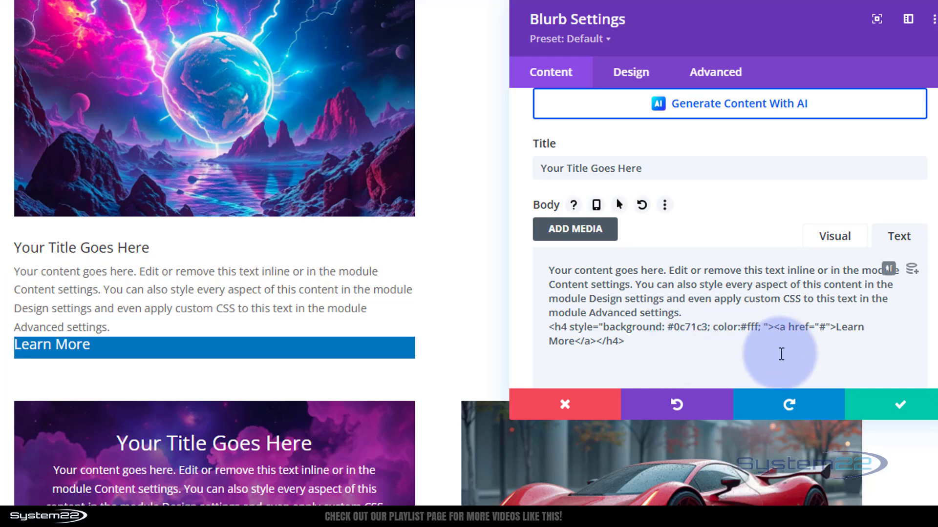
type("0px")
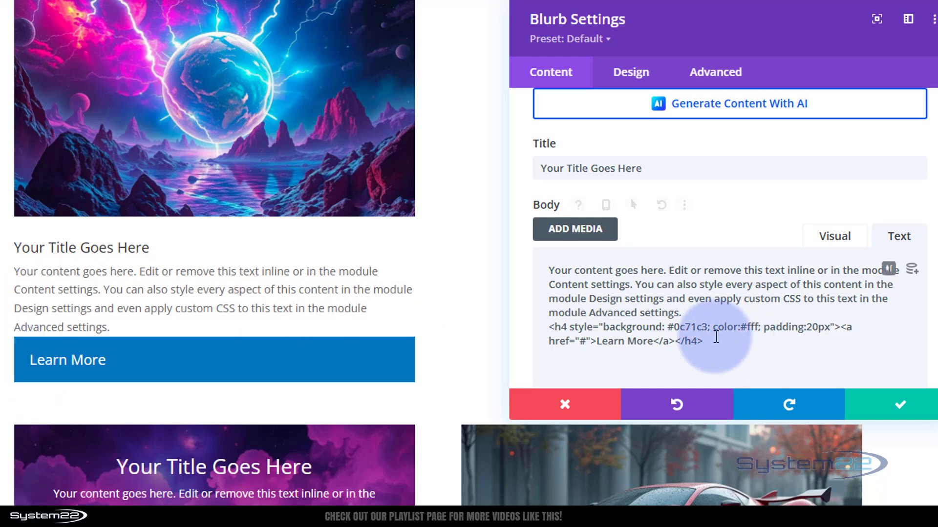
left_click(830, 327)
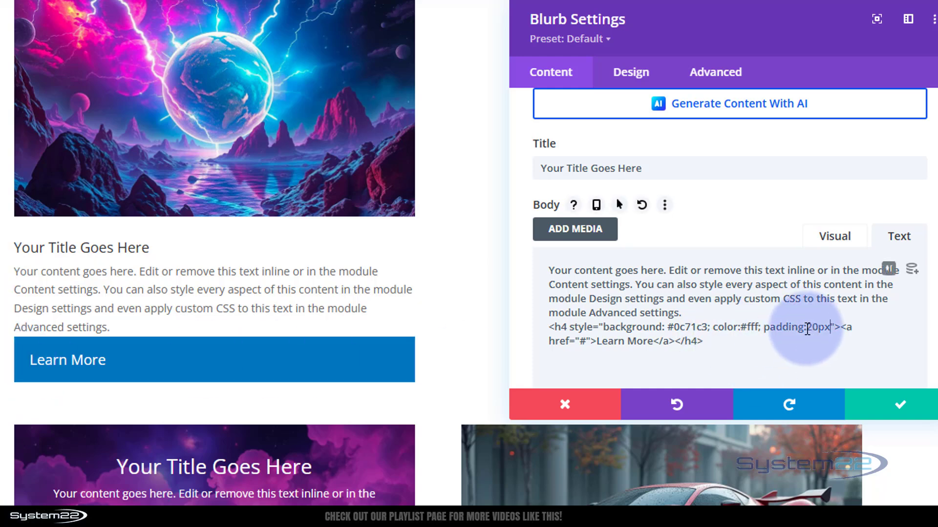
left_click_drag(807, 328, 812, 327)
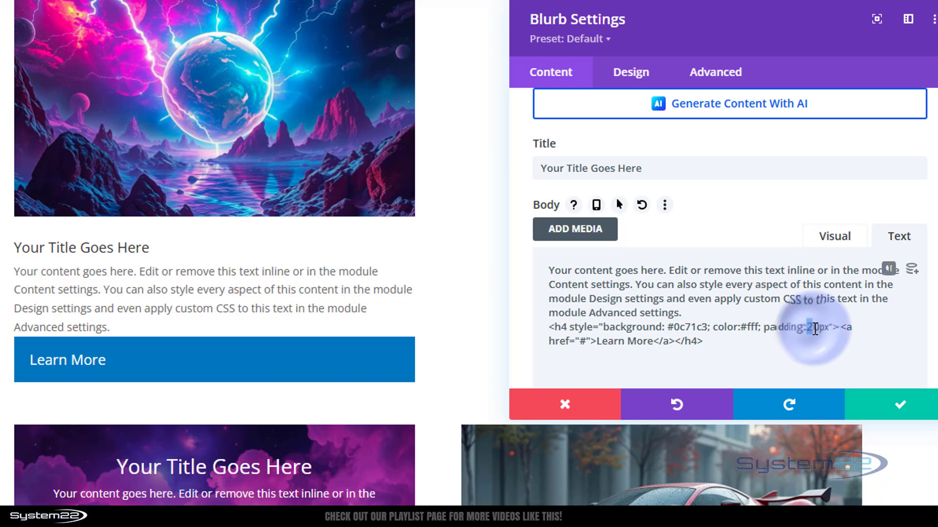
type("1")
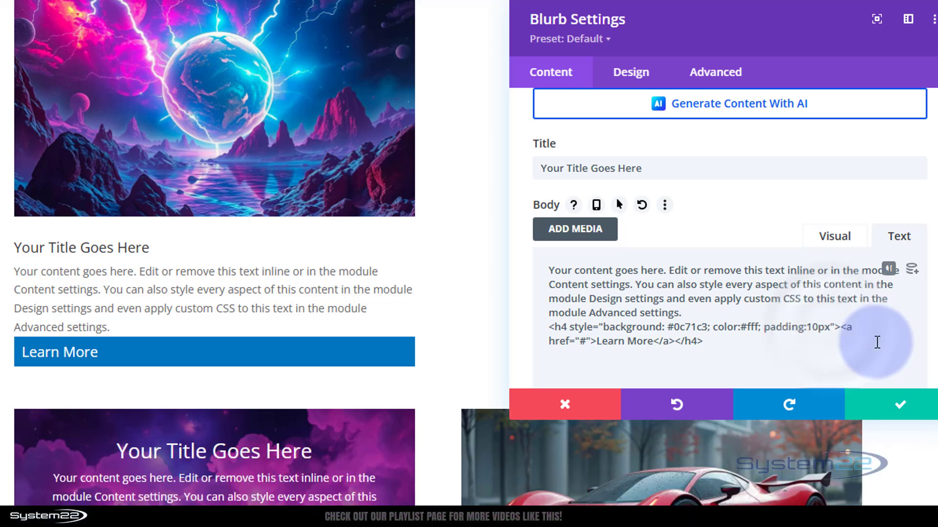
type(";")
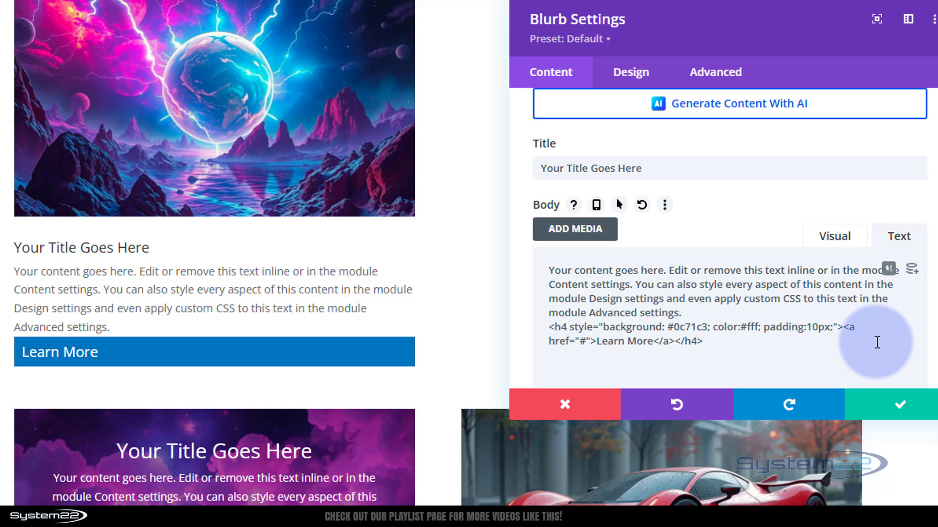
Give the "Learn More" heading an outline by adding border: 2px solid lightblue; to its inline style
type(" bord")
type("er: ")
type("2px ")
type("soli")
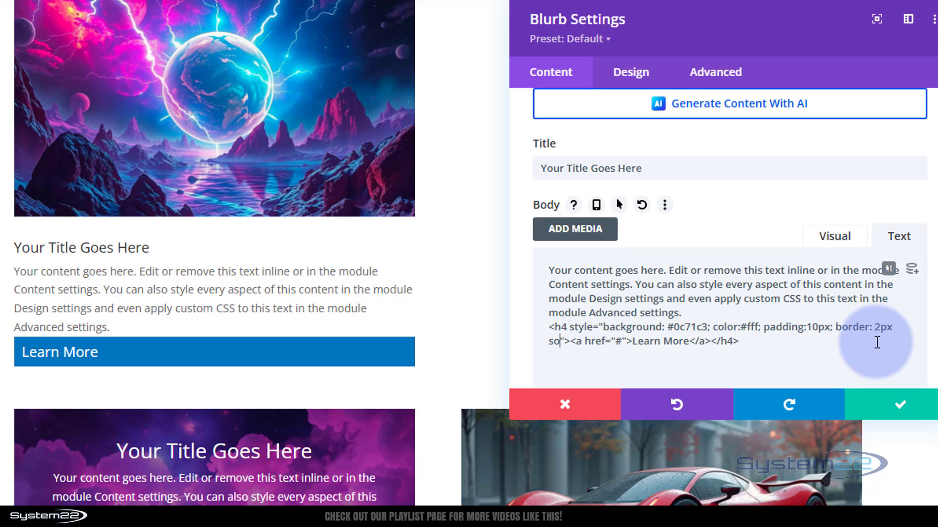
type("d ")
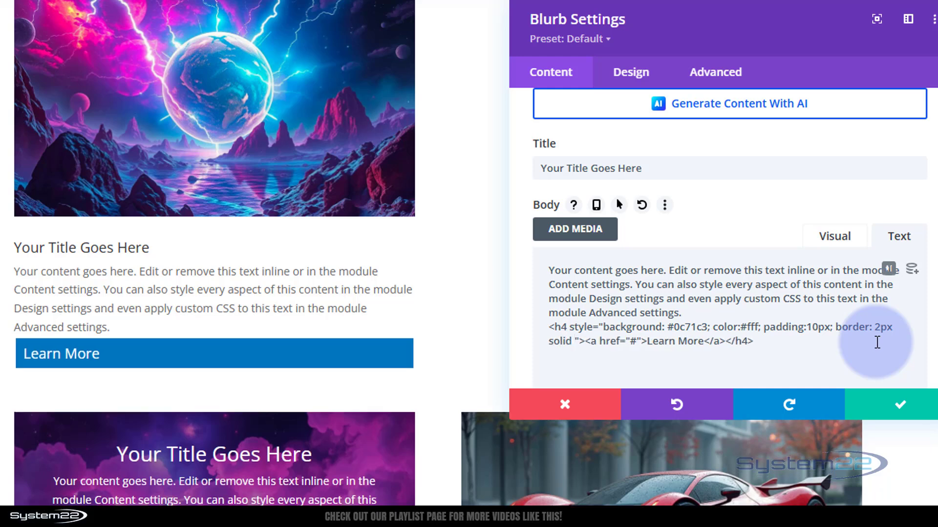
type("light")
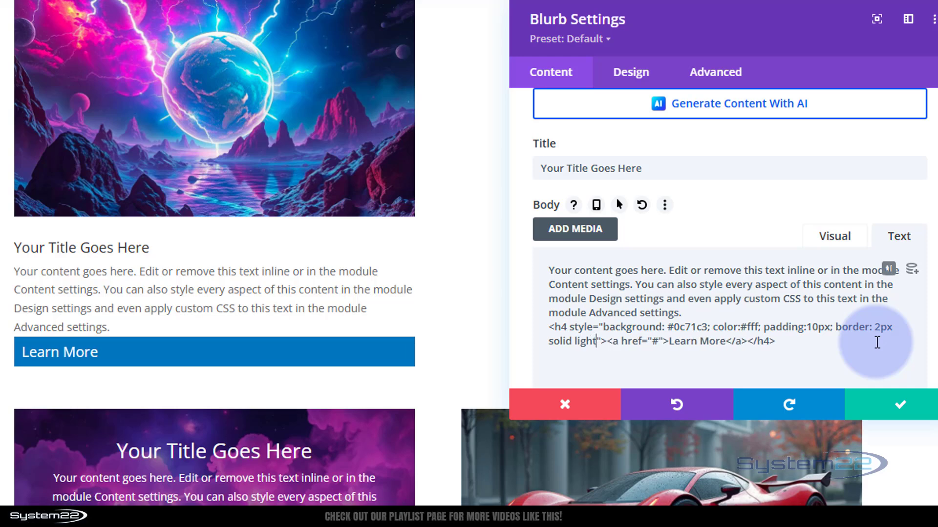
type("blue")
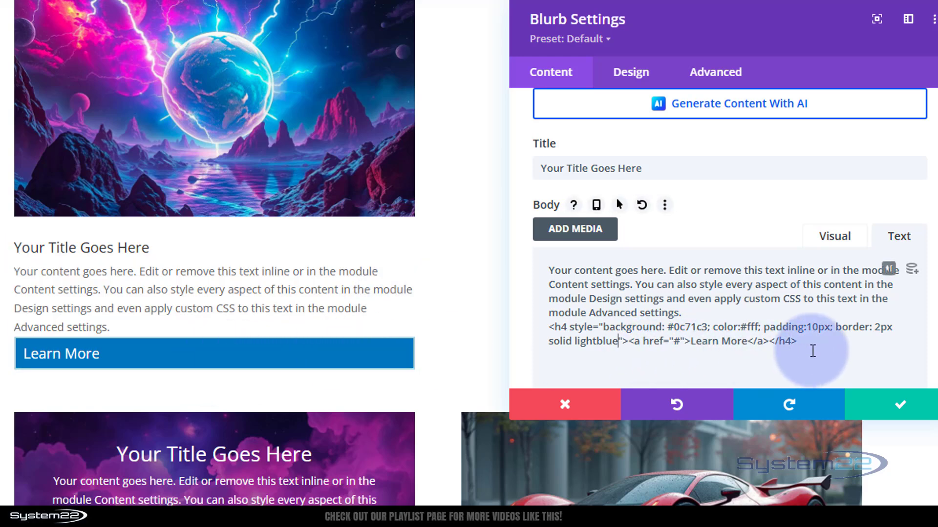
type(";")
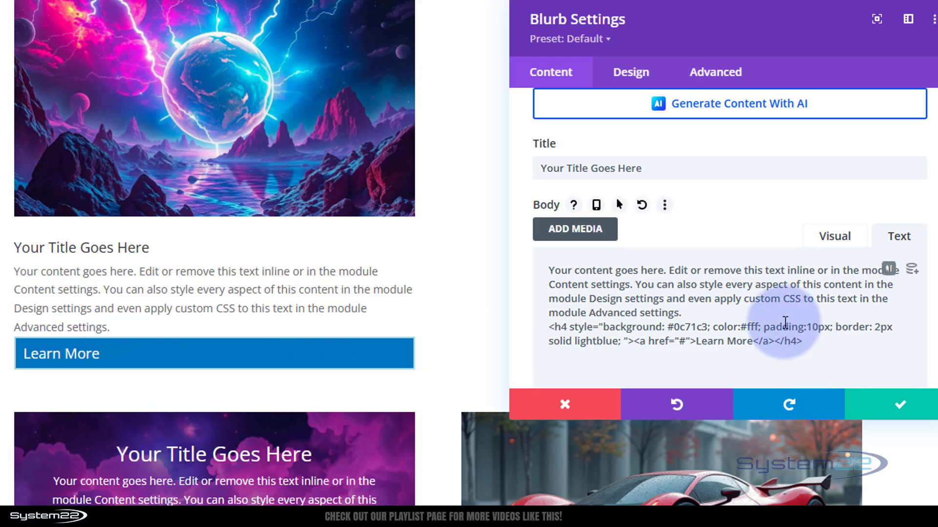
Capitalise the "Learn More" heading by adding text-transform: uppercase; to its inline style
type("text-trans")
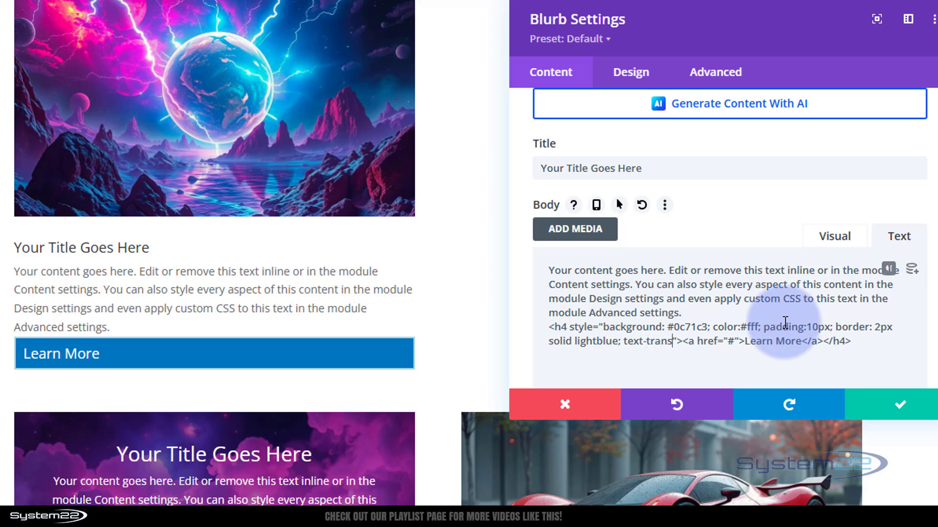
type("form: upp")
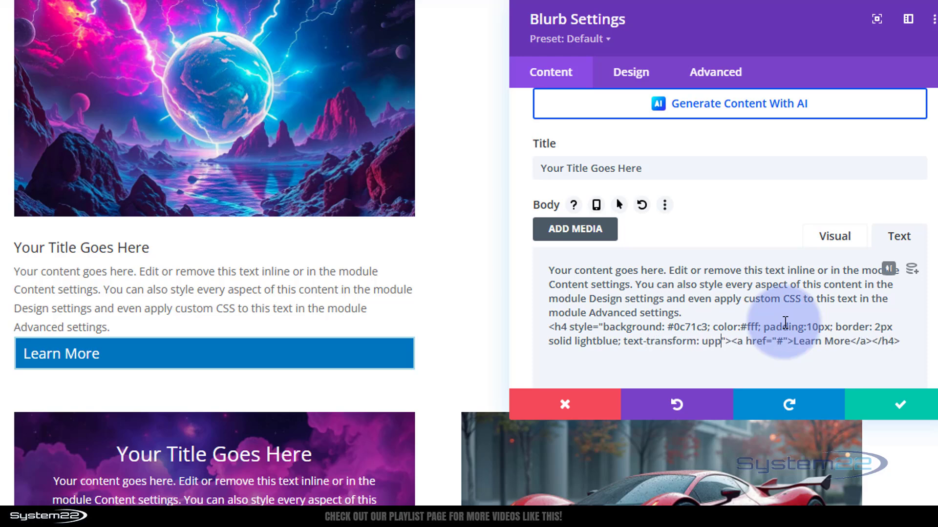
type("ercase")
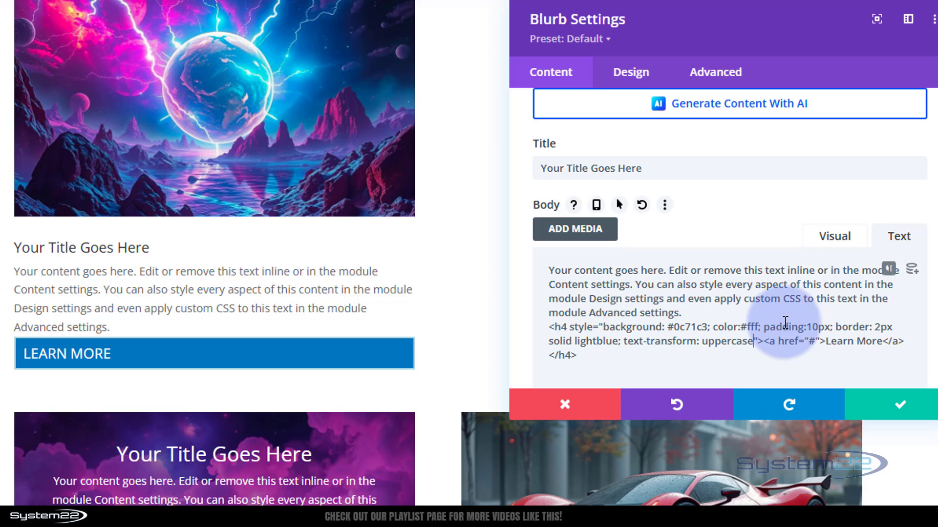
type(";")
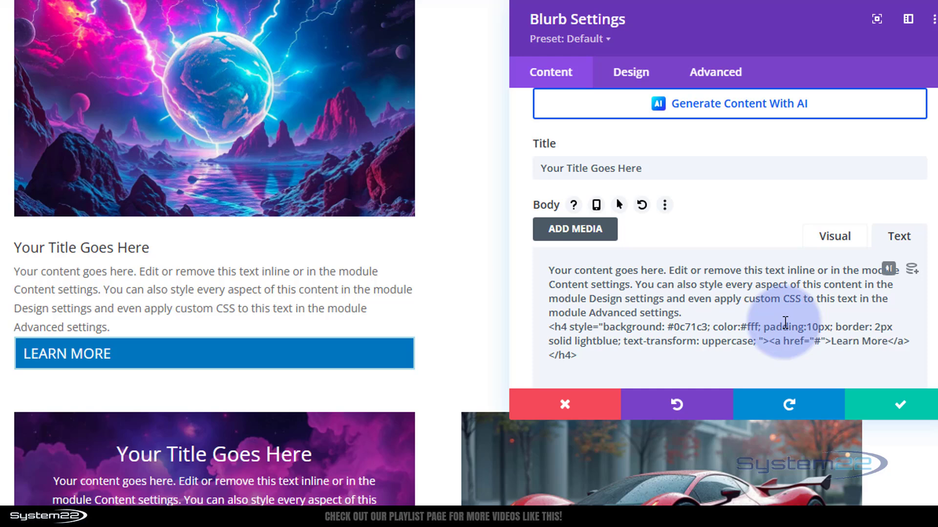
Set the "Learn More" heading's text size by adding font-size: 14px; to its inline style
type("font-")
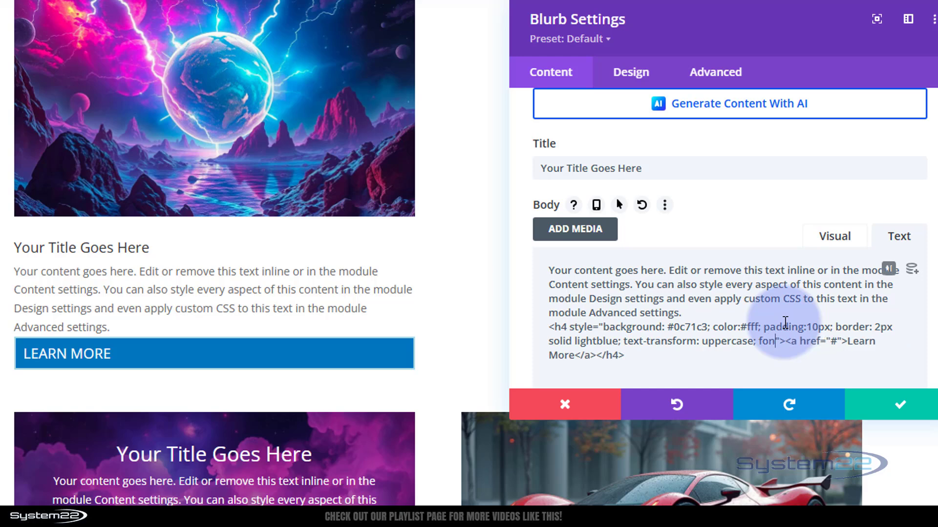
type("si")
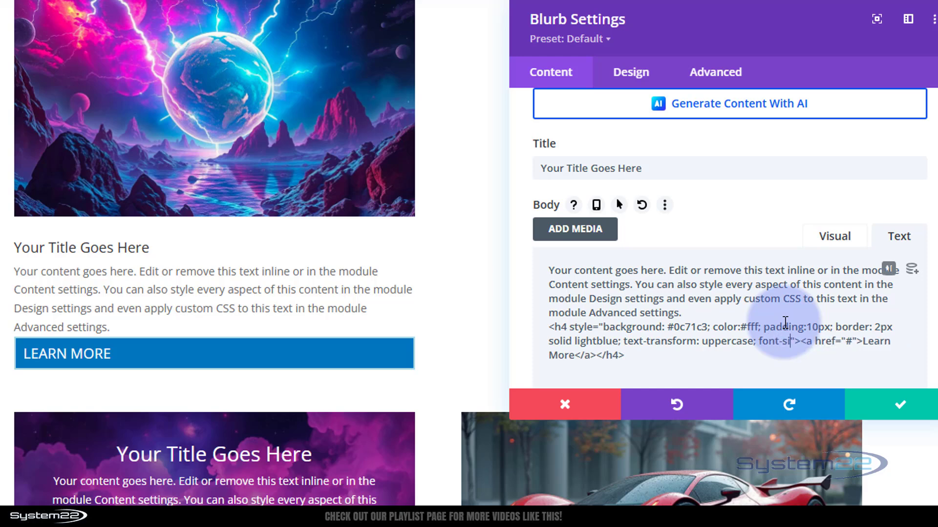
type("ze:")
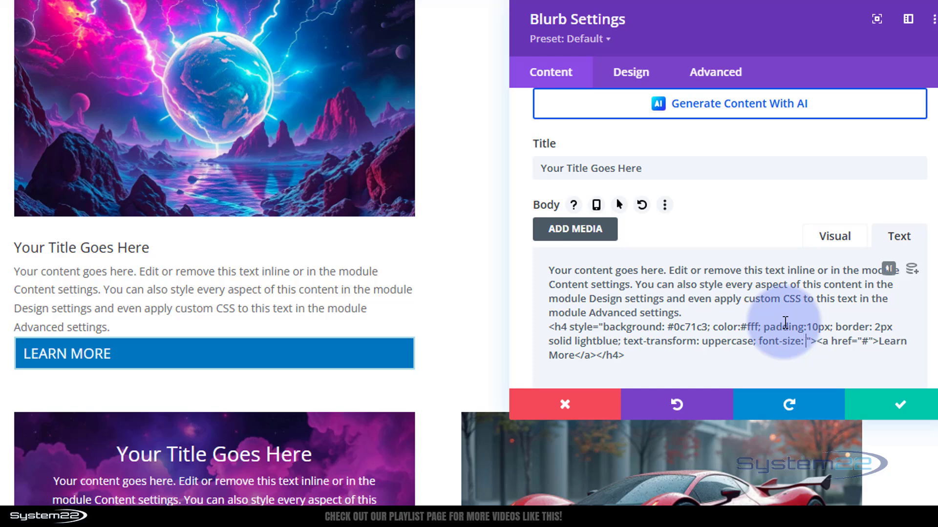
type(" 14px")
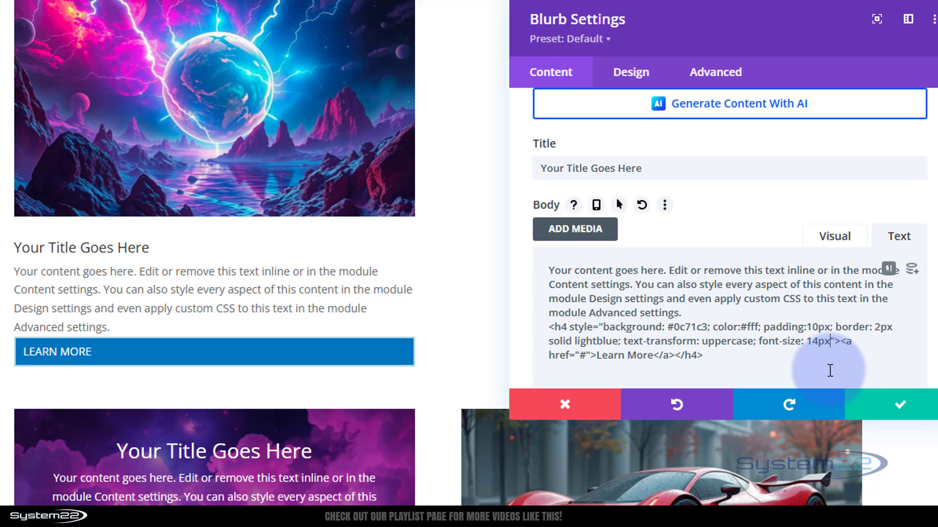
type(";")
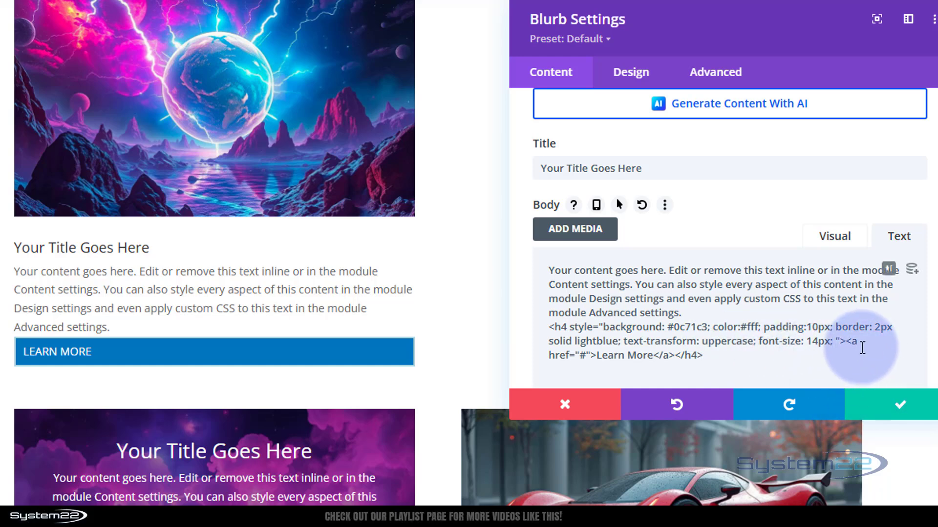
Add space above the "Learn More" heading by adding margin-top: 20px; to its inline style
type("in-top:")
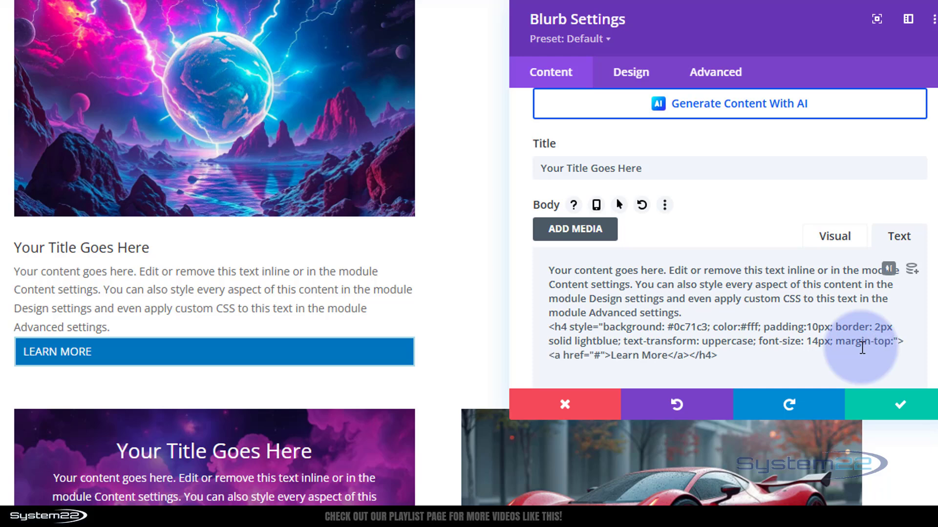
type(" 20")
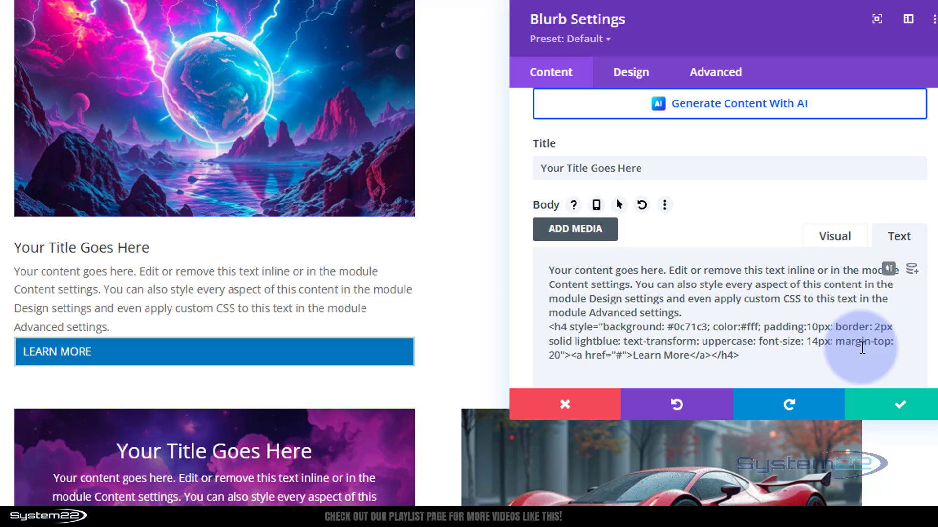
type("px")
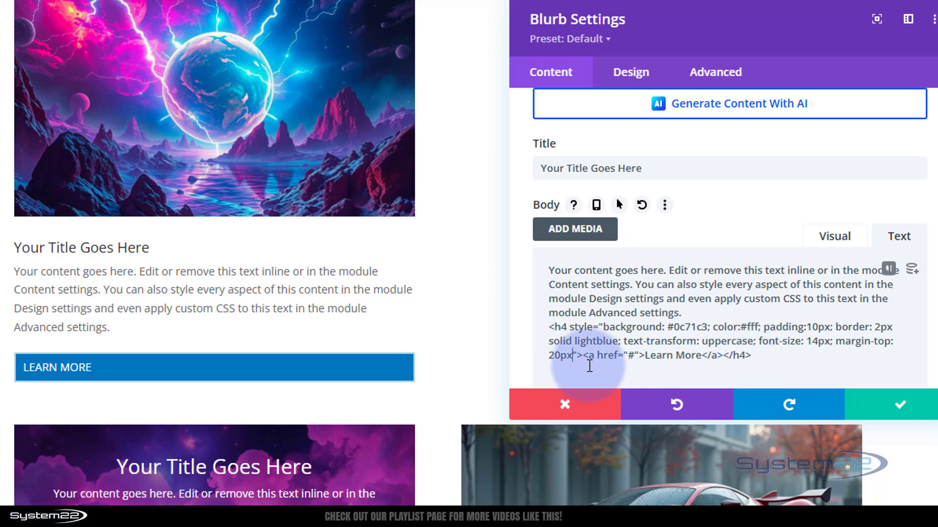
type(";")
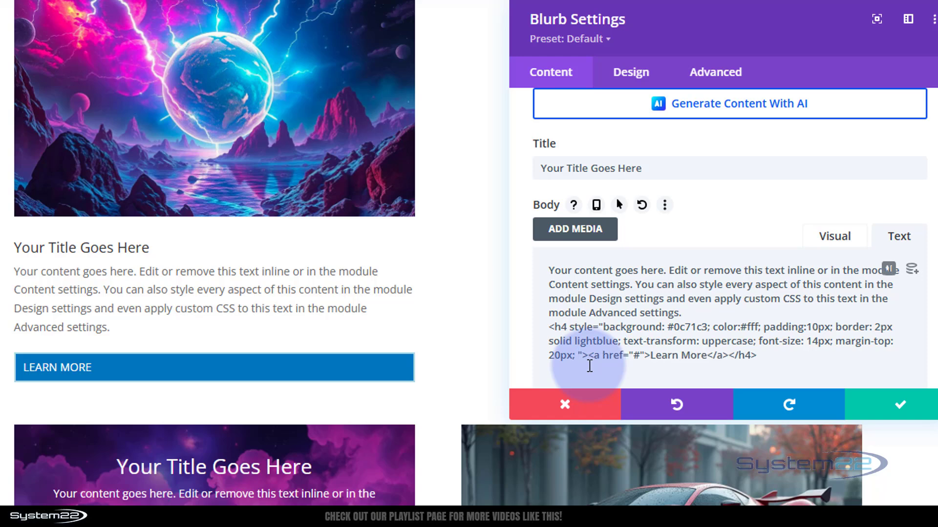
Center the "Learn More" text within its heading by adding text-align:center to the inline style
type(" text-")
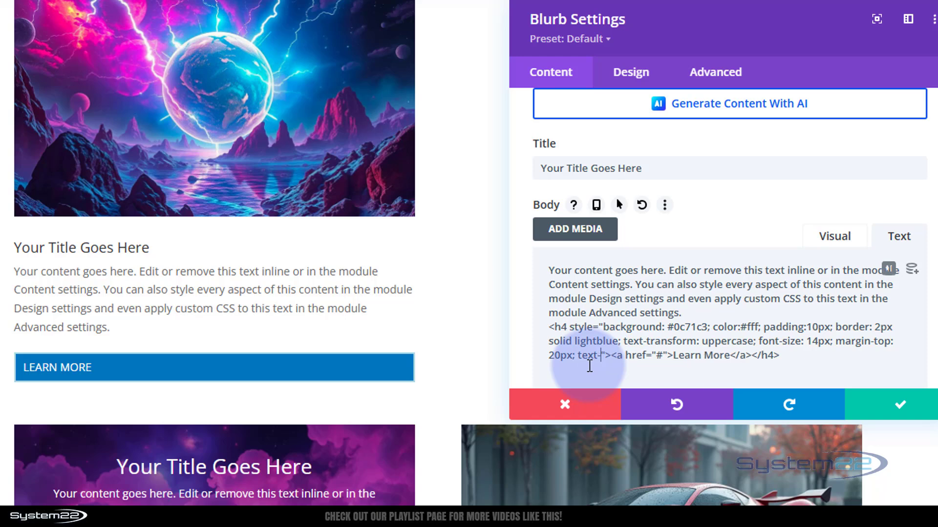
type("align;")
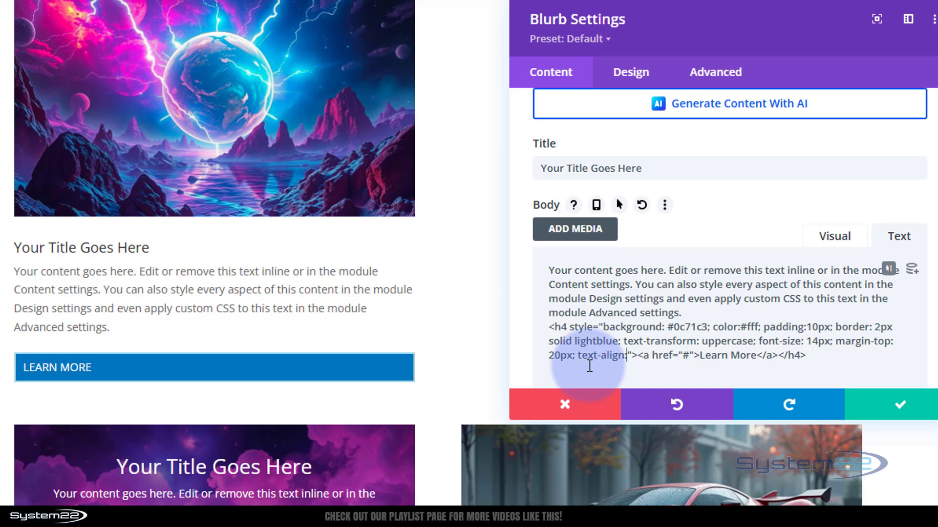
type("center")
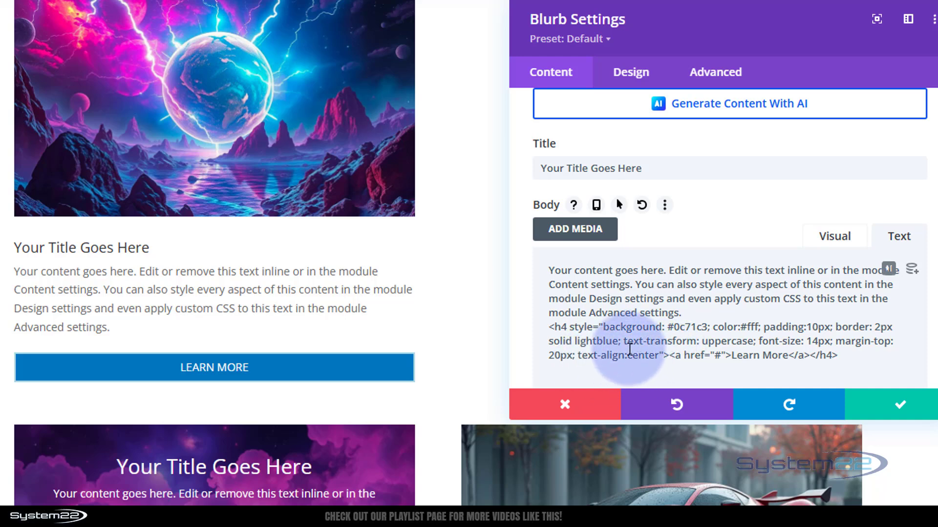
Try right-aligning the "Learn More" text by changing the text-align value to right, and undo the change
left_click_drag(628, 355, 659, 355)
type("right")
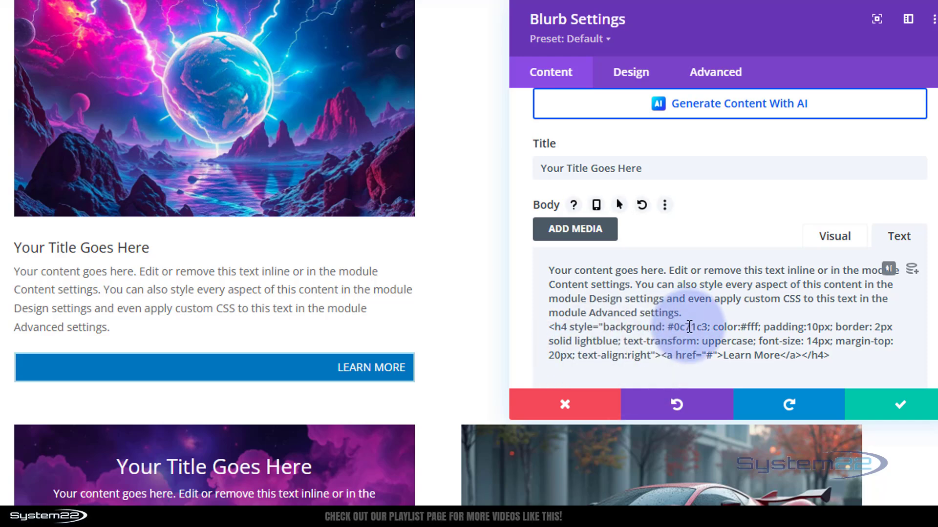
key("BackSpace")
key("ctrl+z")
key("ctrl+z")
key("ctrl+z")
key("ctrl+z")
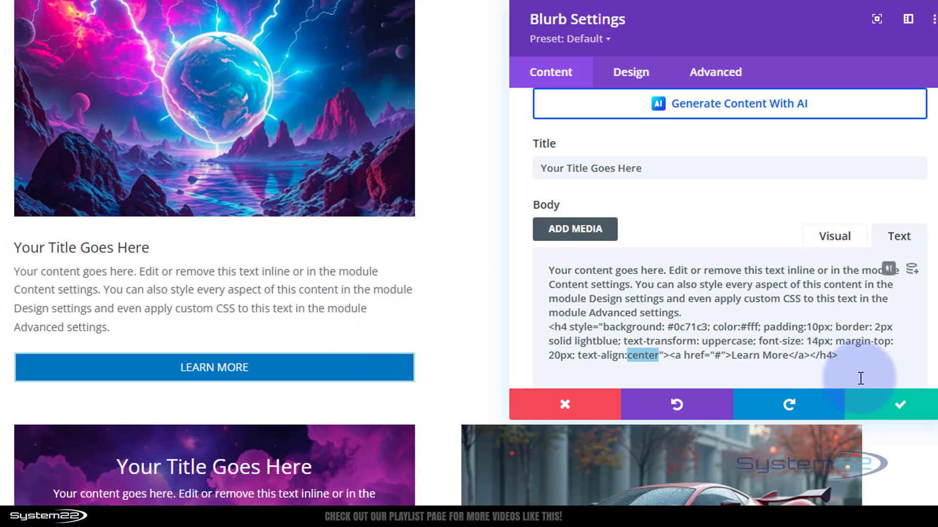
Narrow the "Learn More" heading by closing the text-align declaration with a semicolon and adding width:40%; to its inline style
left_click(664, 355)
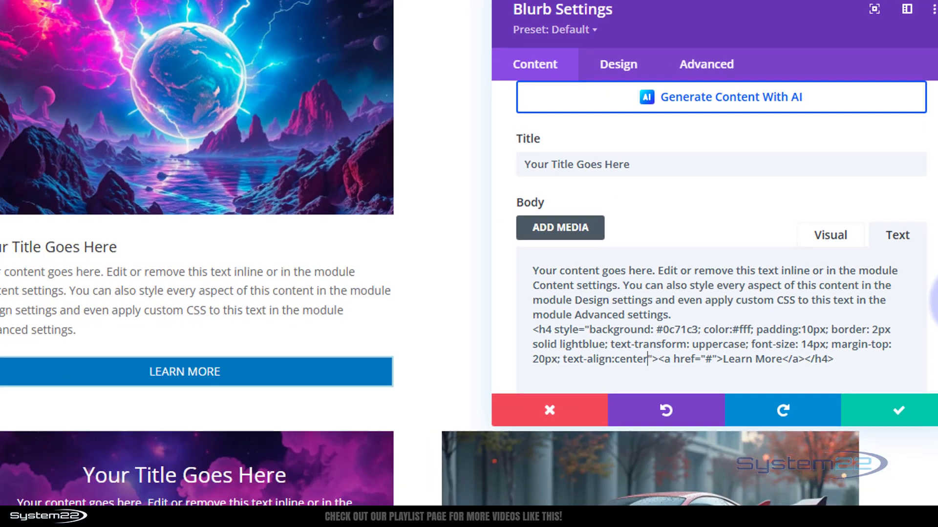
type(";")
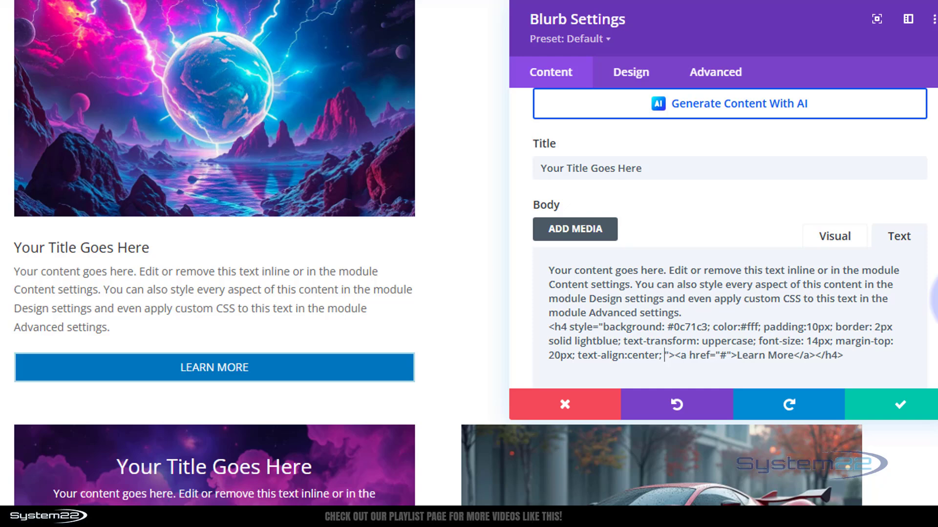
type(" wi")
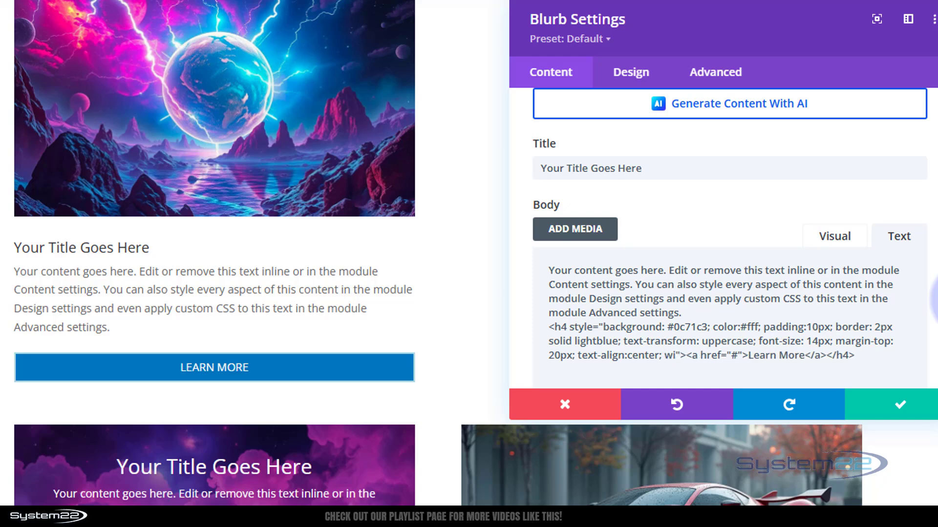
type("dth:")
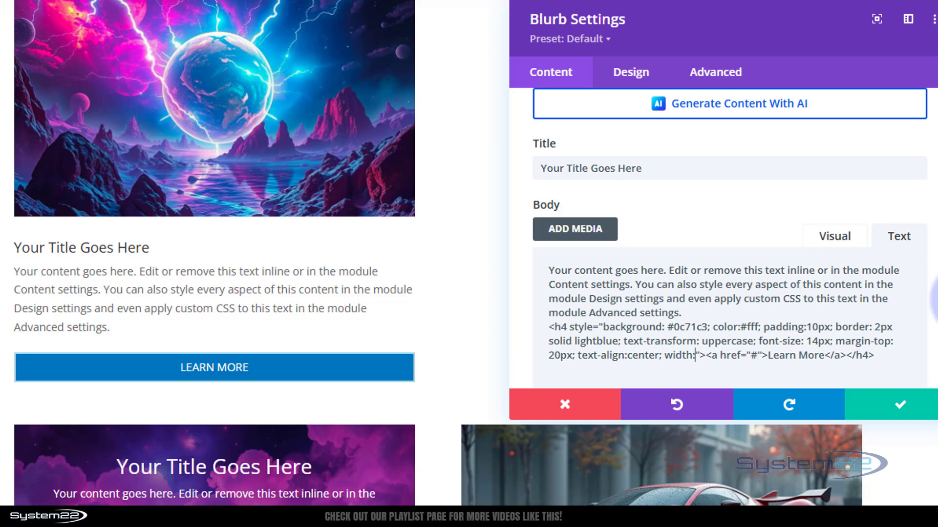
type("40")
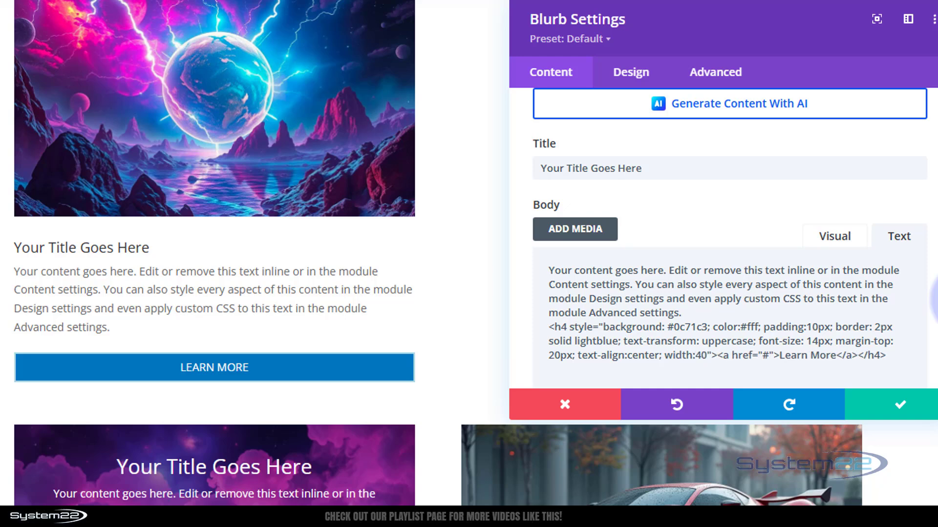
type("%")
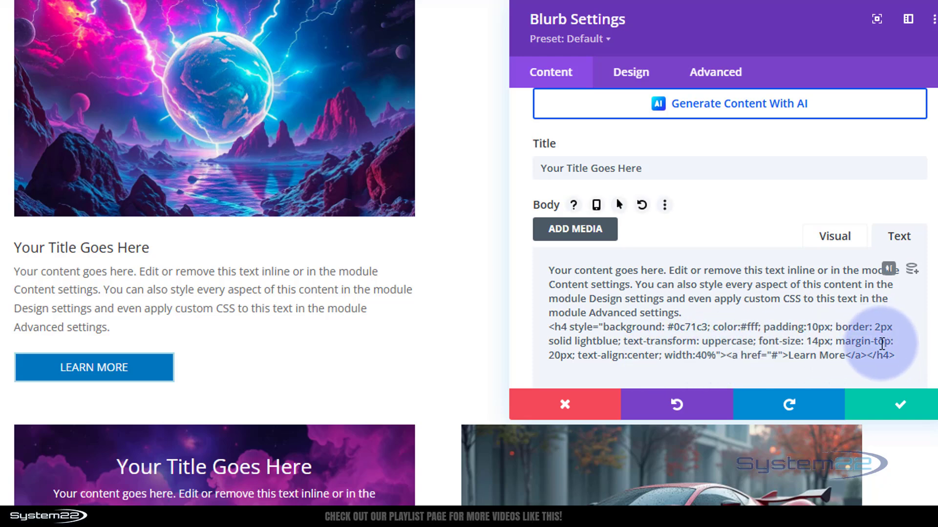
type(";")
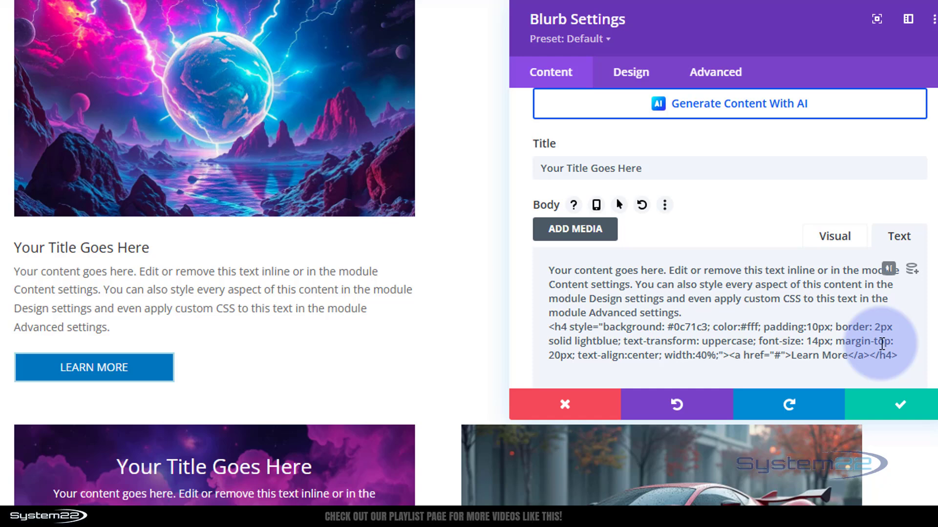
Shift the "Learn More" heading to the right of the blurb by adding margin-left:auto; to its inline style
type(" margin")
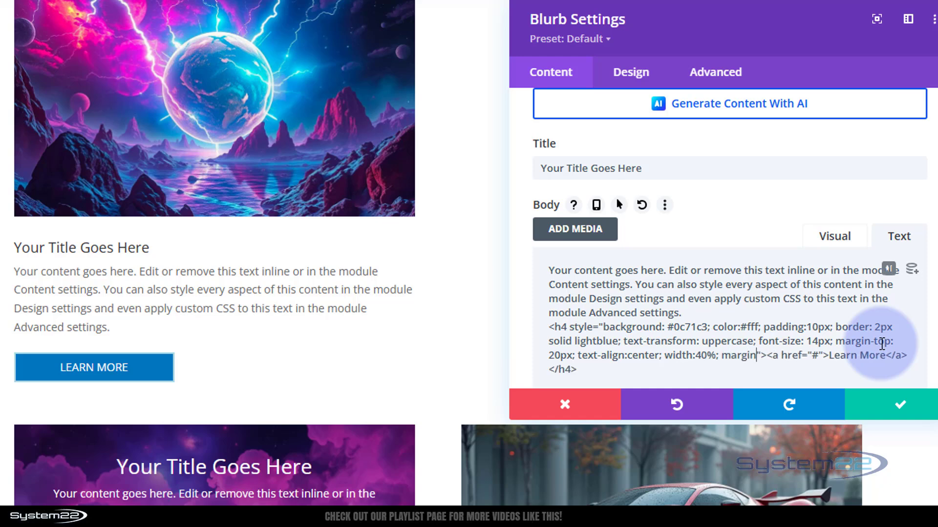
type("-left")
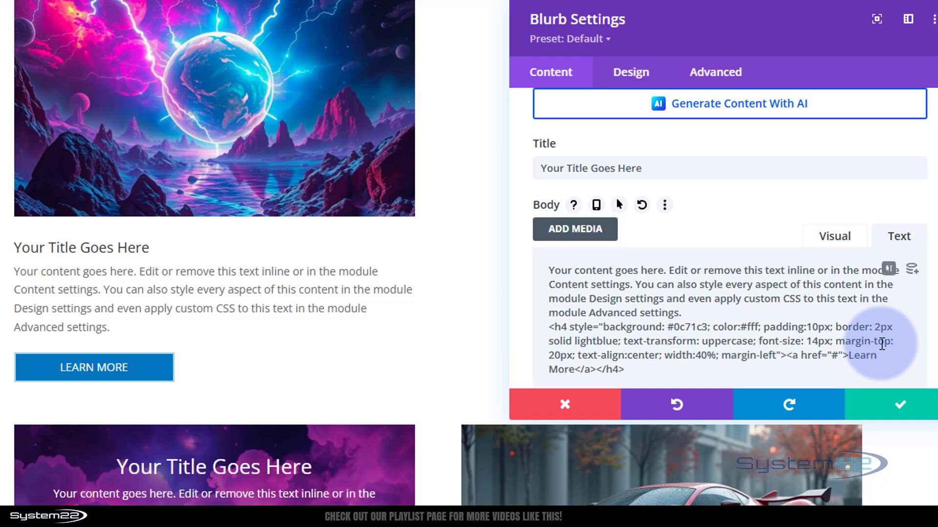
type(":auto")
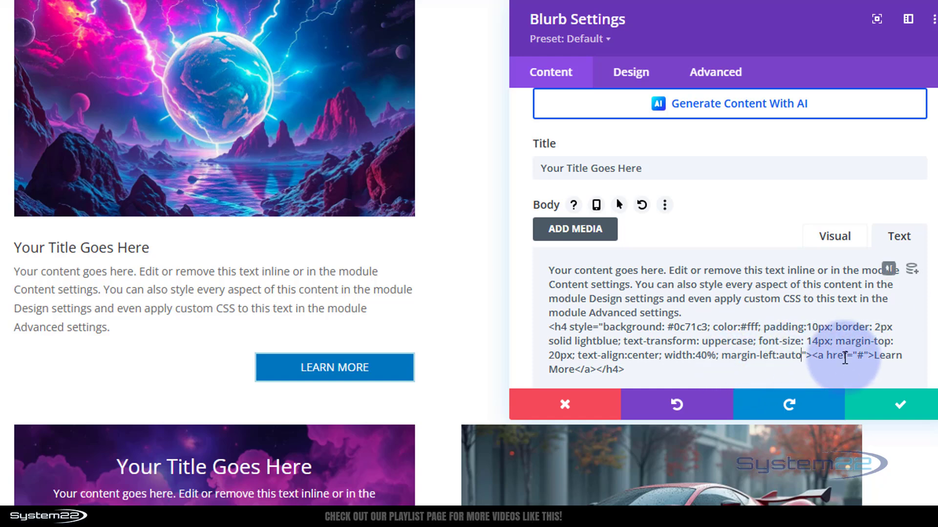
type(";")
Center the "Learn More" heading in the blurb by duplicating the margin-left:auto; declaration and changing the copy to margin-right:auto;
left_click_drag(724, 358, 802, 358)
key("ctrl+c")
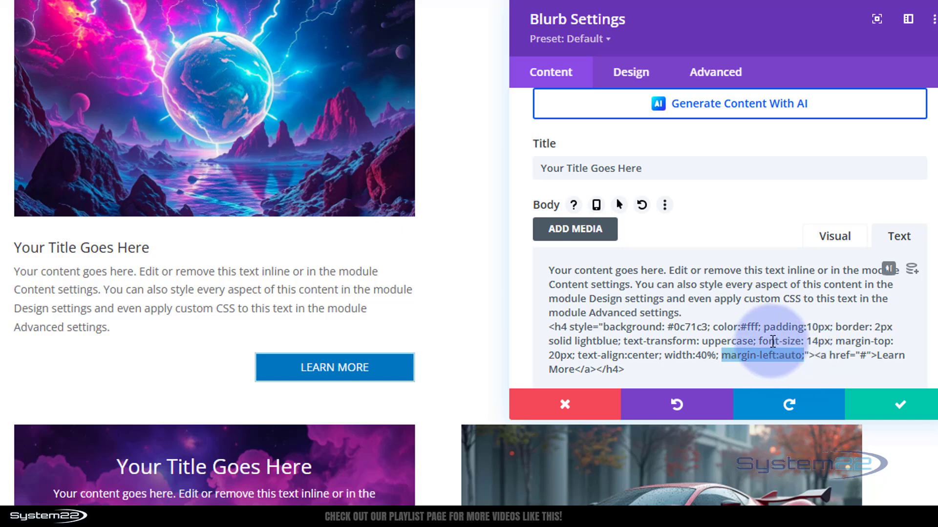
left_click(805, 355)
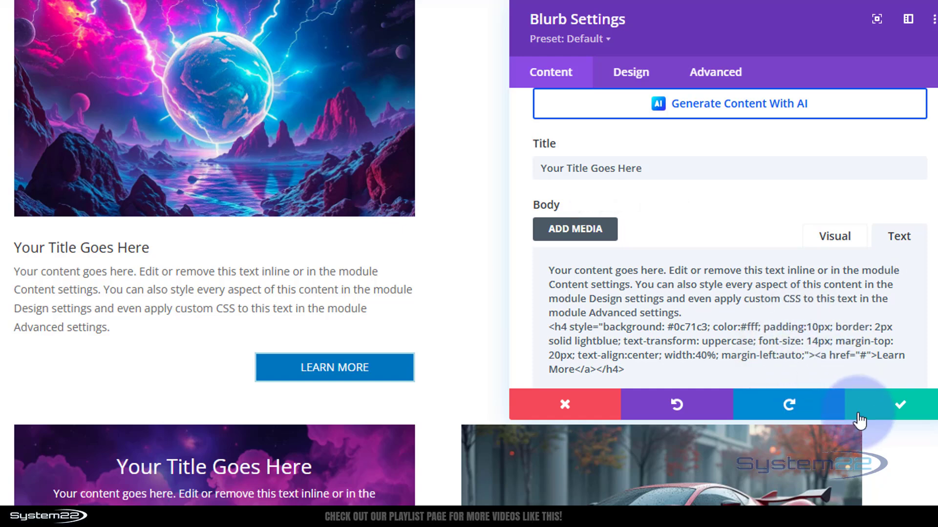
key("ctrl+v")
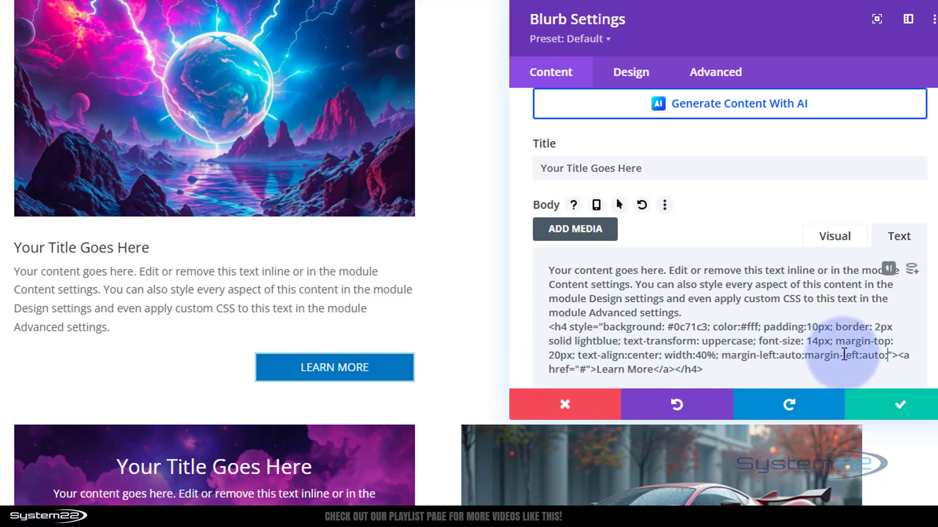
left_click_drag(842, 355, 859, 355)
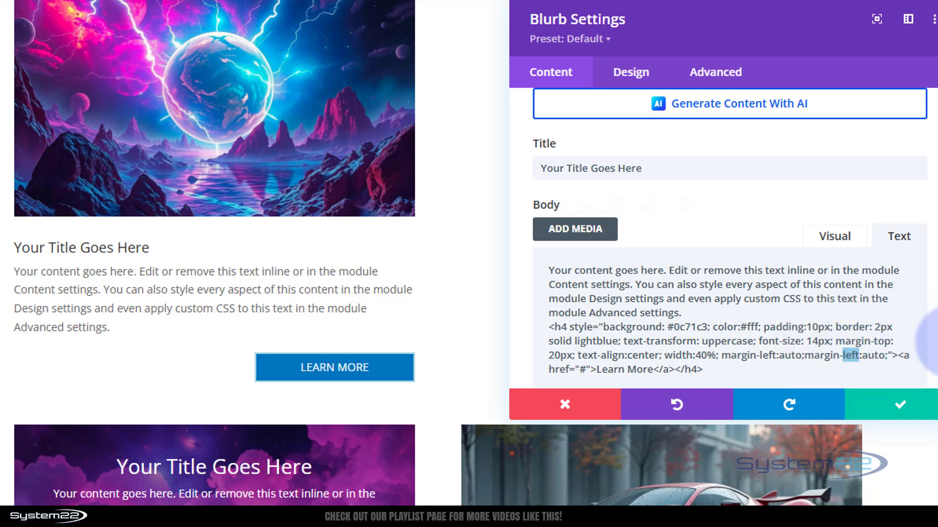
type("right")
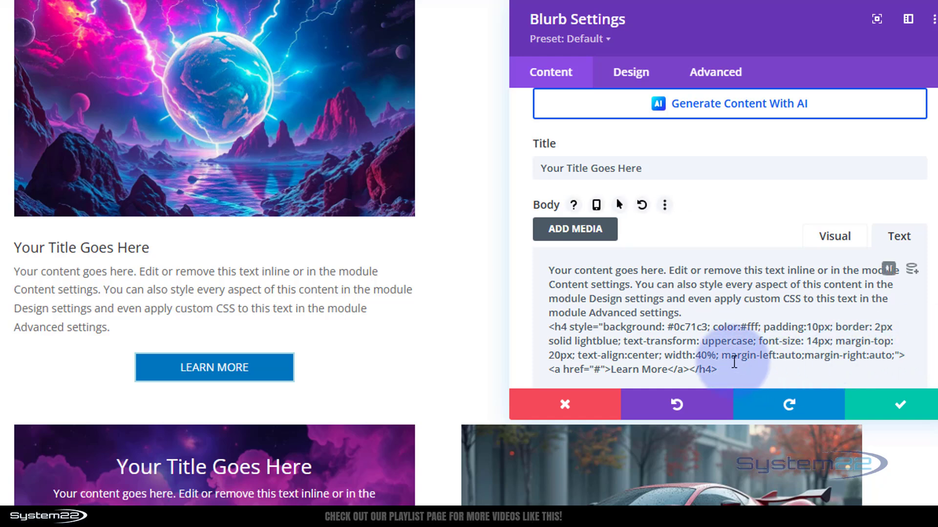
Remove the margin-left:auto; and margin-right:auto; declarations from the "Learn More" heading's inline style
left_click_drag(722, 356, 935, 364)
key("Delete")
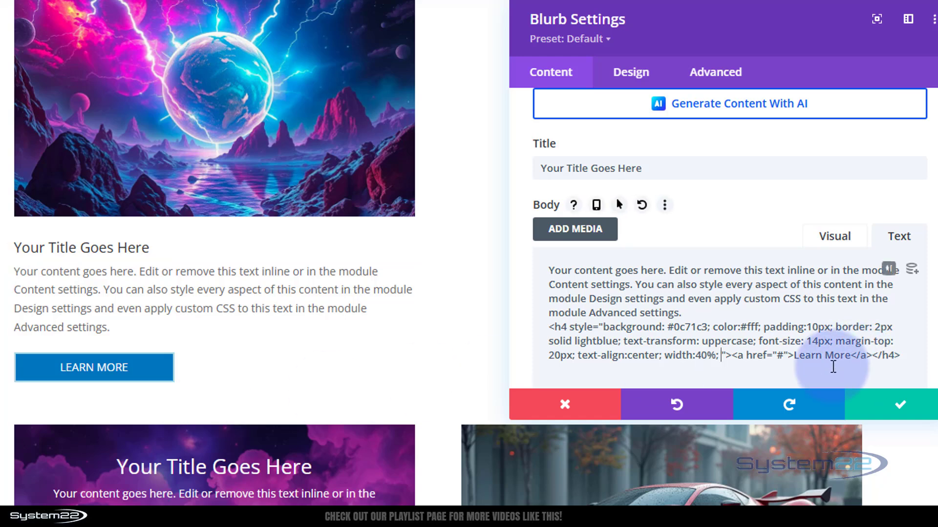
Give the "Learn More" heading a grey shadow by adding box-shadow: 0px 7px 14px #999; to its inline style
left_click(719, 353)
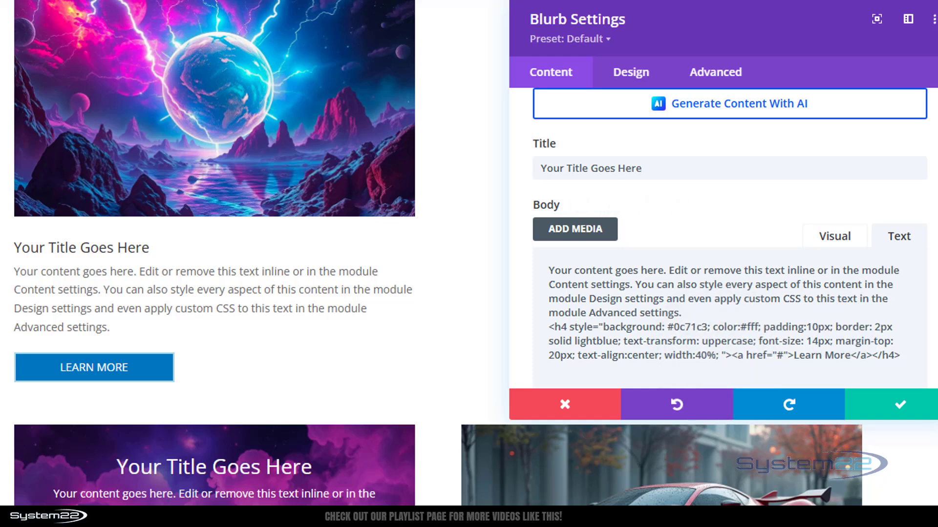
type("bo")
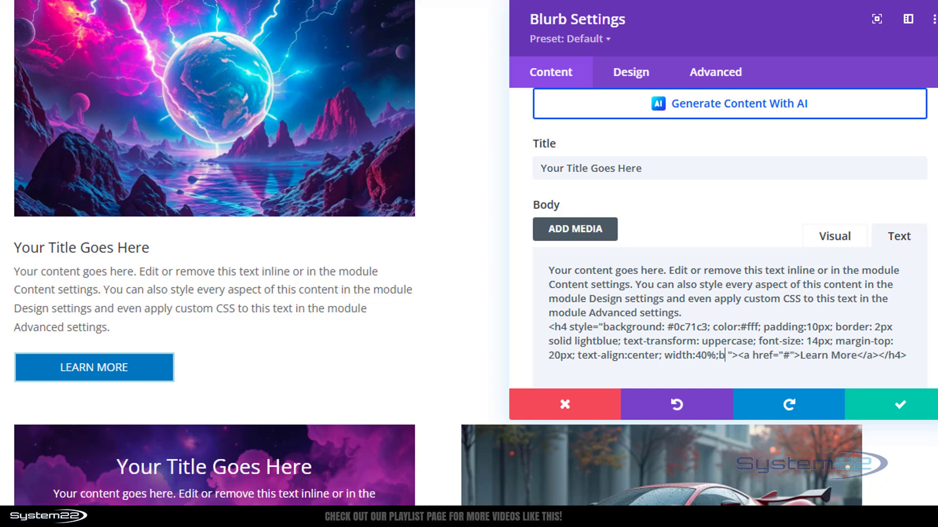
type("x-shadow")
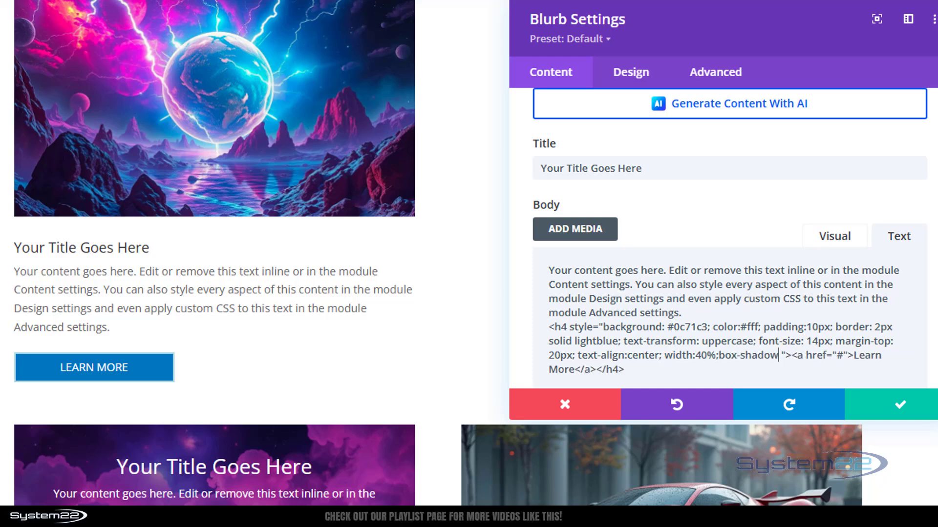
type(":")
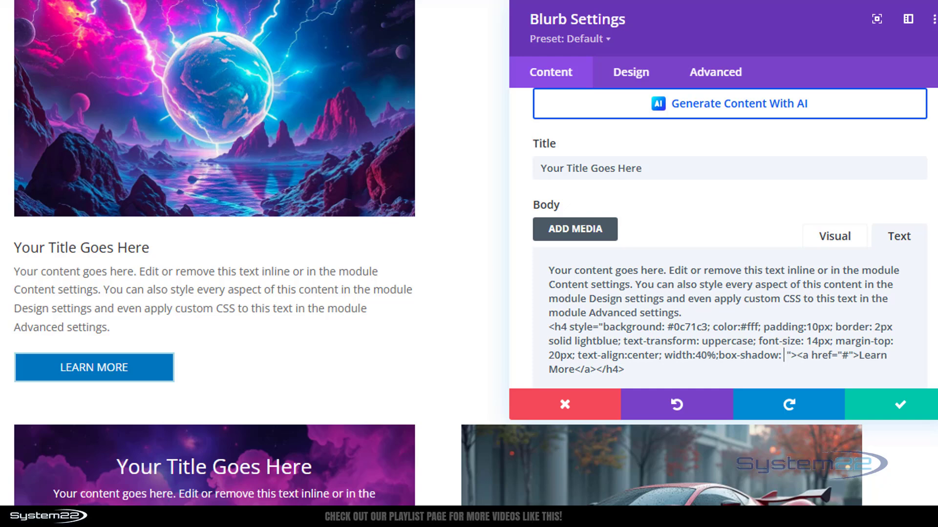
type(" 0px")
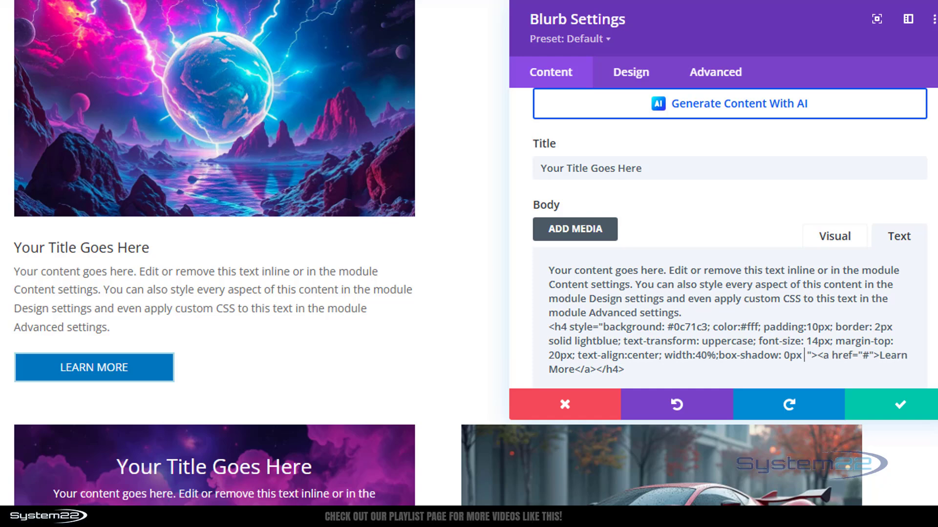
type(" 7px")
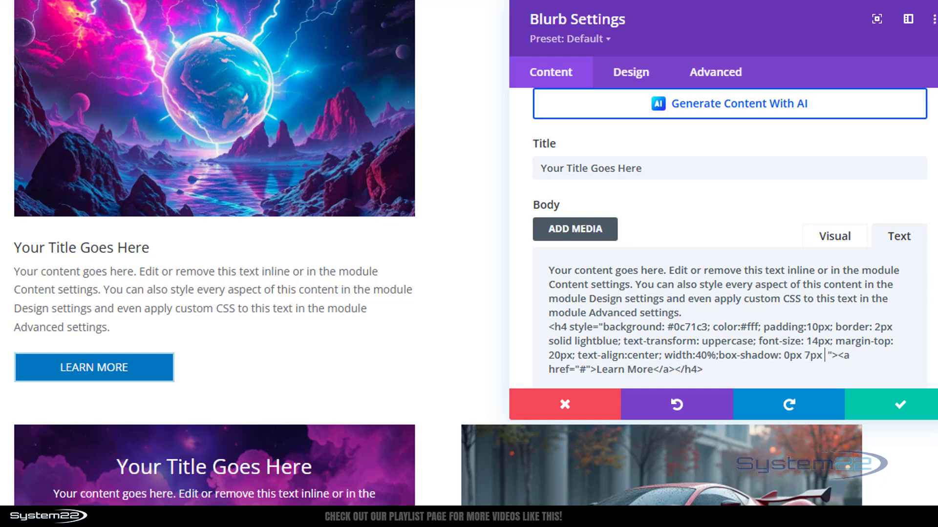
type(" 14px #99")
type("999")
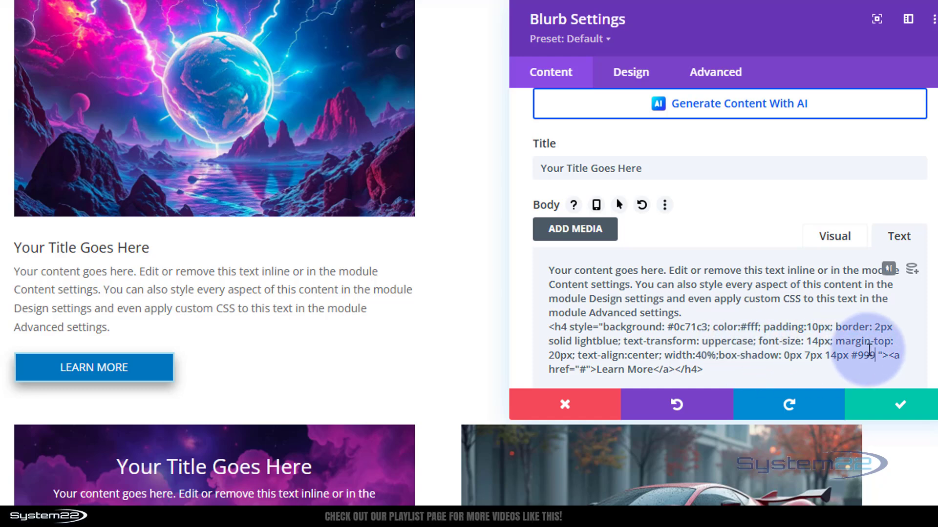
type(";")
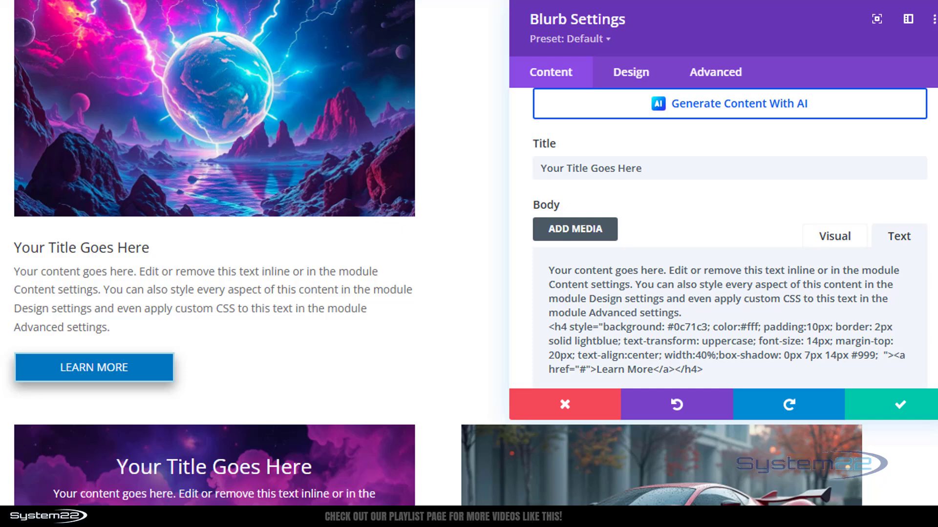
Round the "Learn More" heading's corners by adding border-radius: 50px to its inline style
type(" border")
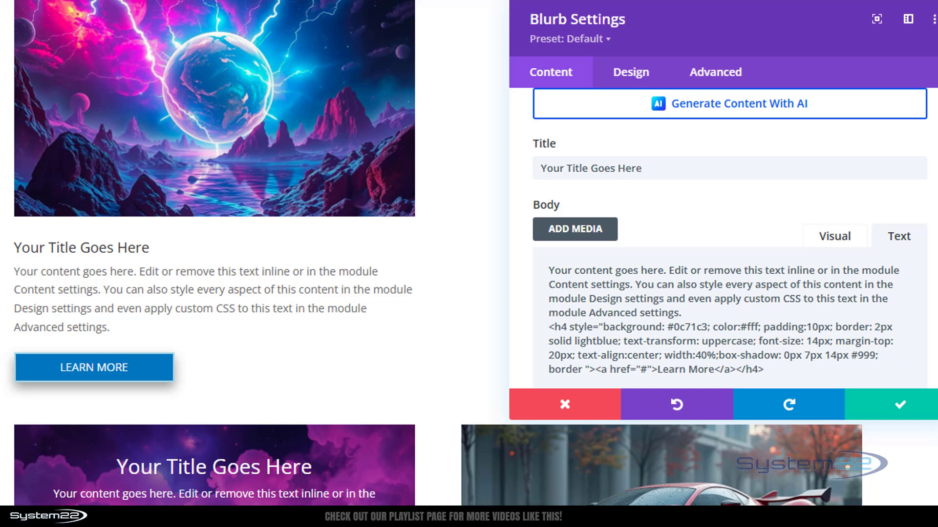
type("-radius:")
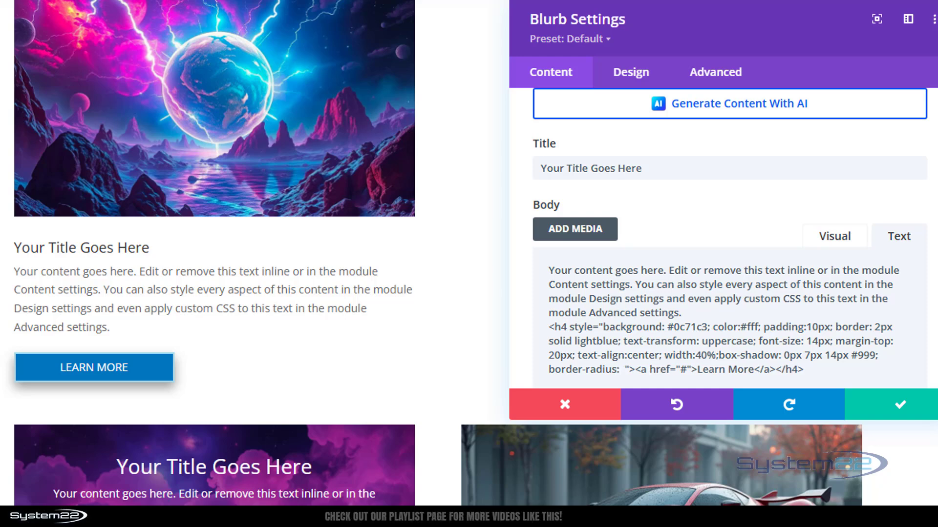
type(" 50")
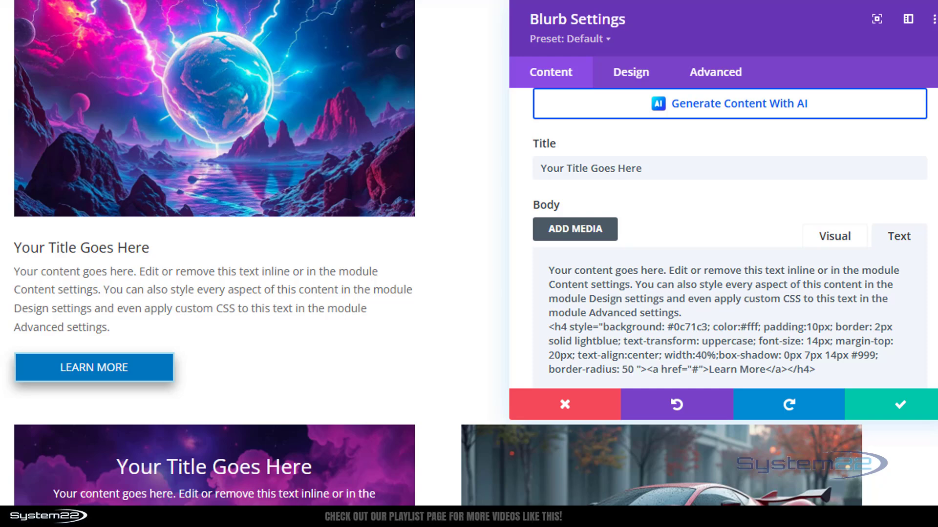
type("px")
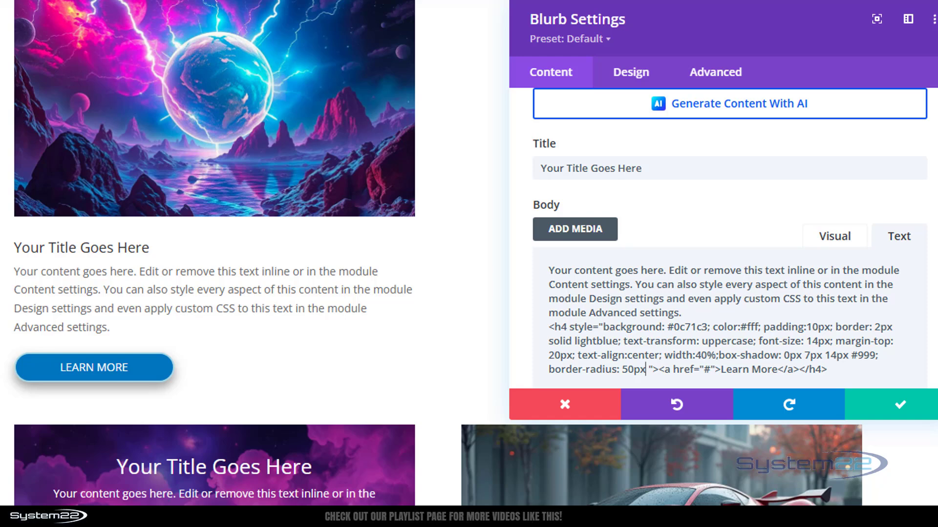
left_click_drag(622, 371, 632, 376)
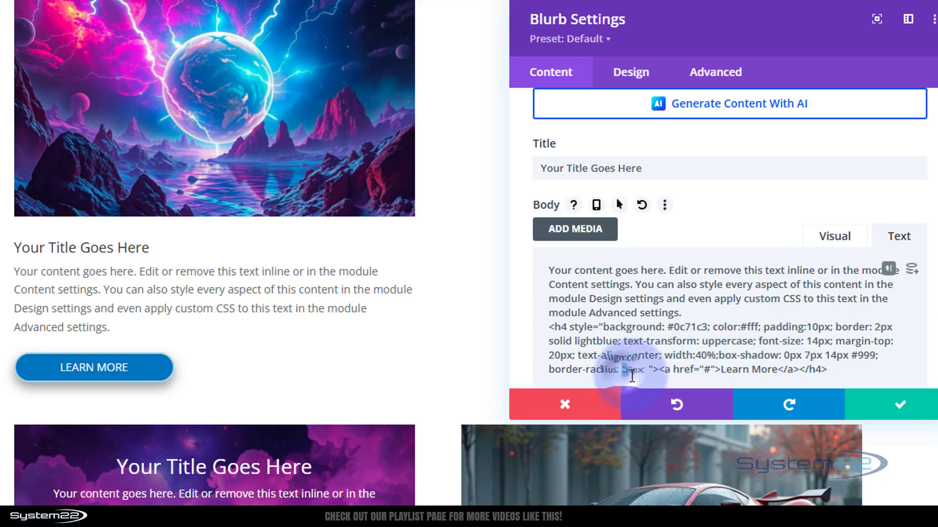
scroll(632, 376, "down", 2)
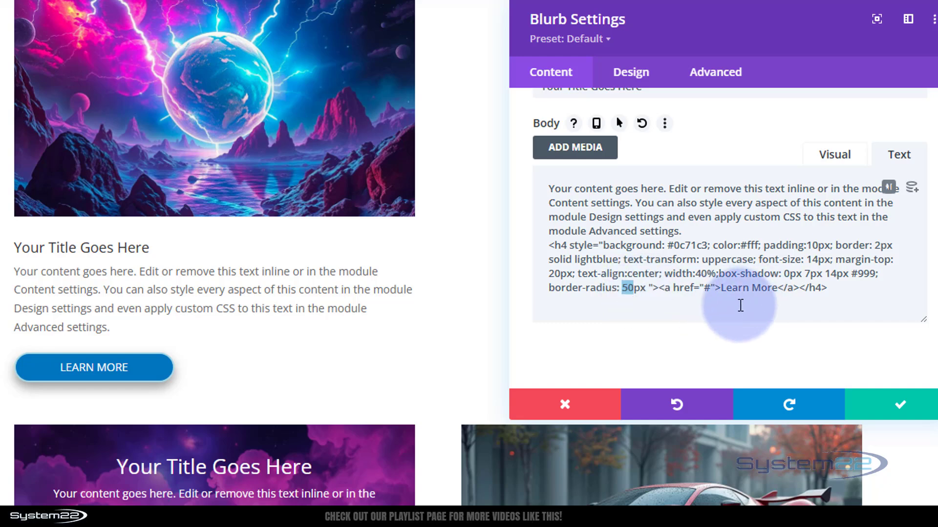
Set the border-radius in the "Learn More" heading's inline style to 8px
type("8")
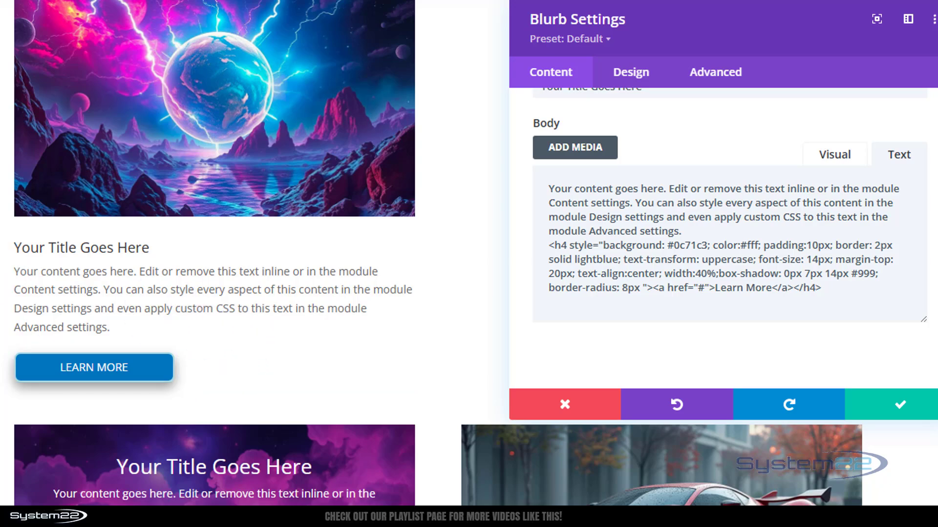
scroll(210, 244, "down", 4)
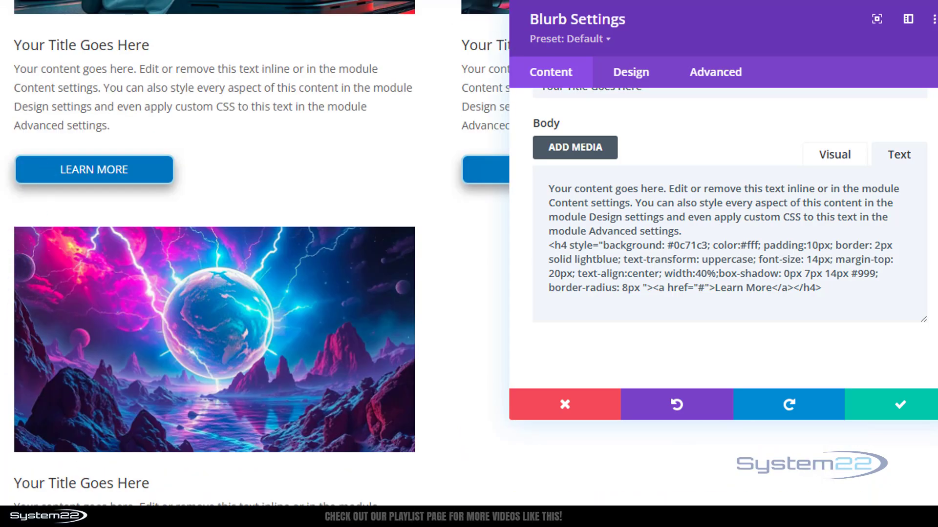
scroll(210, 245, "down", 2)
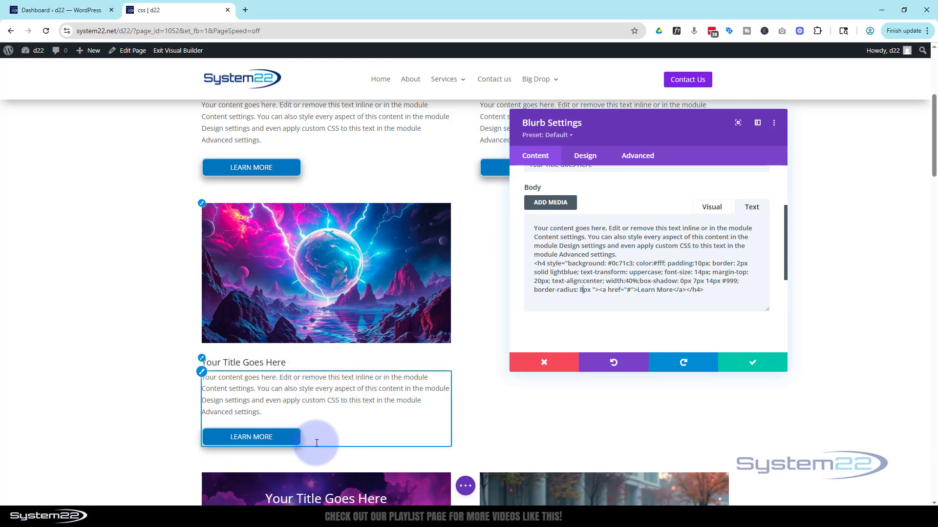
Add the attribute class="bbtn" to the "Learn More" h4 tag, ahead of its style attribute
left_click(582, 290)
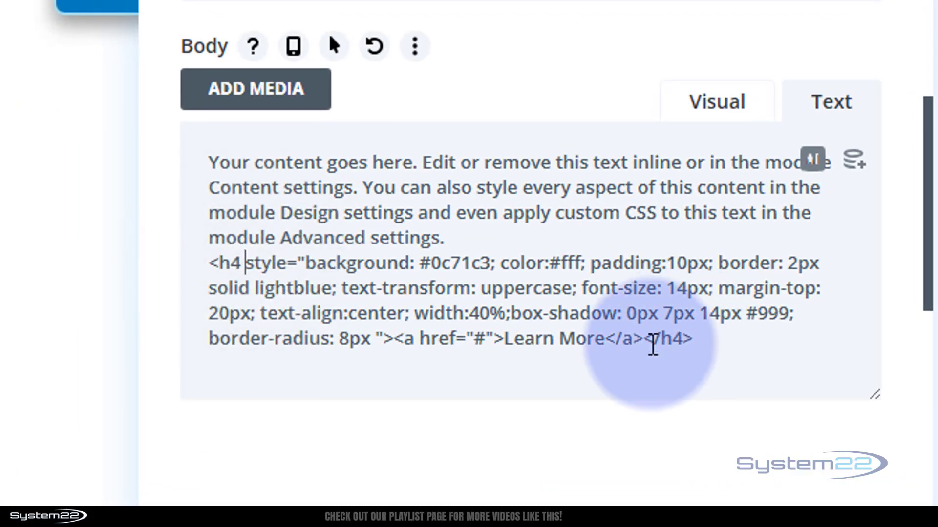
type("class")
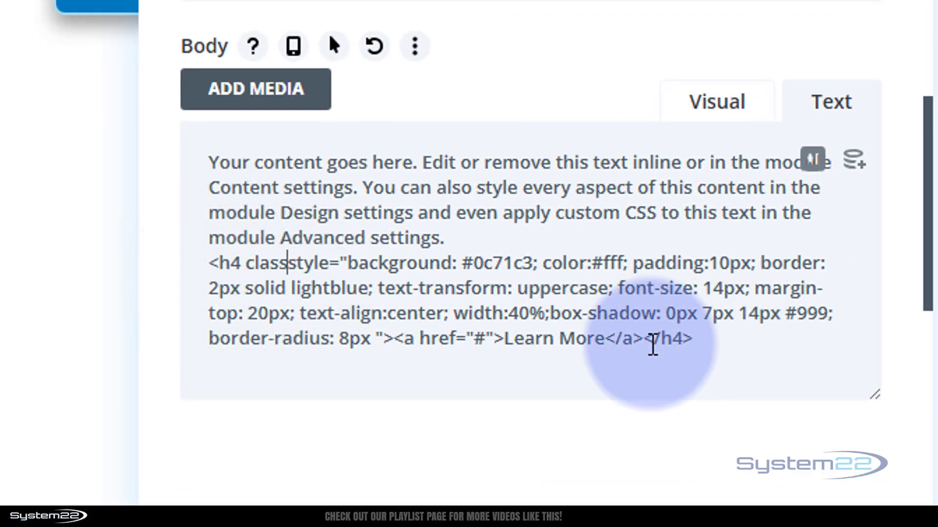
type("=")
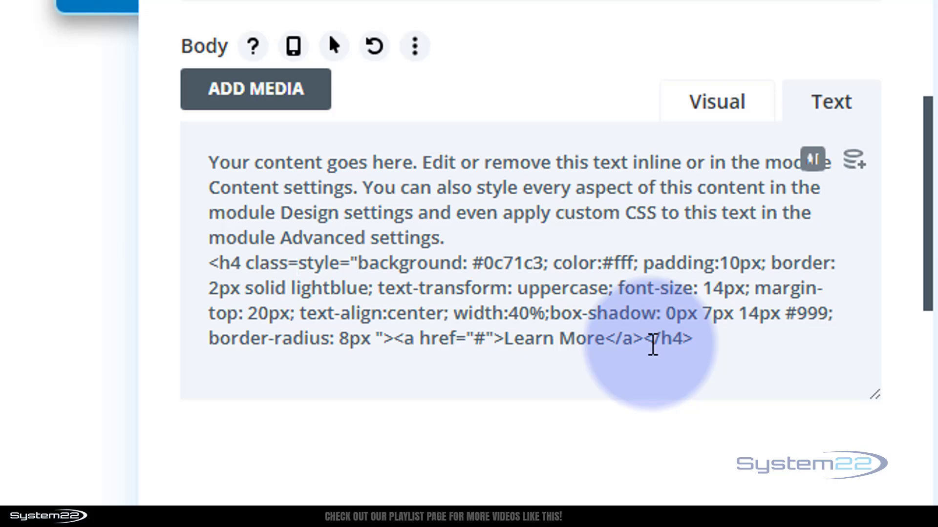
type("\"\"")
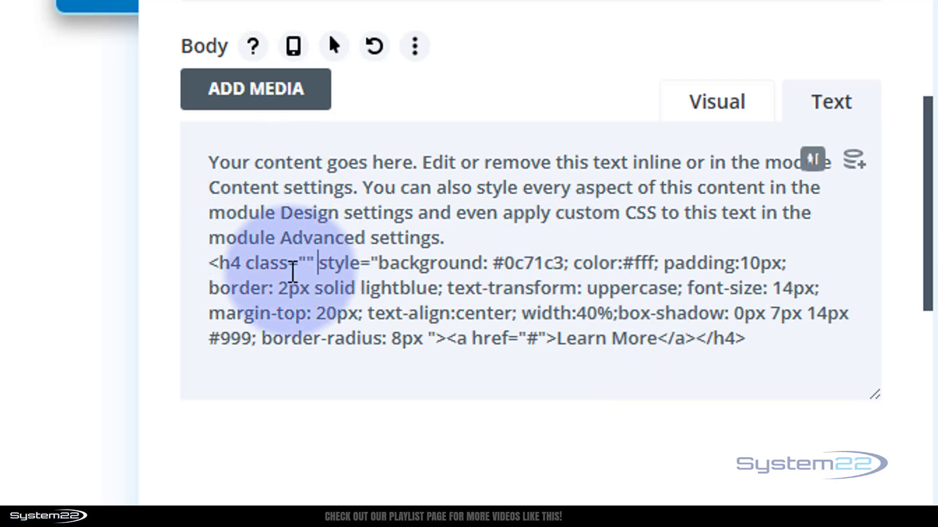
left_click(305, 263)
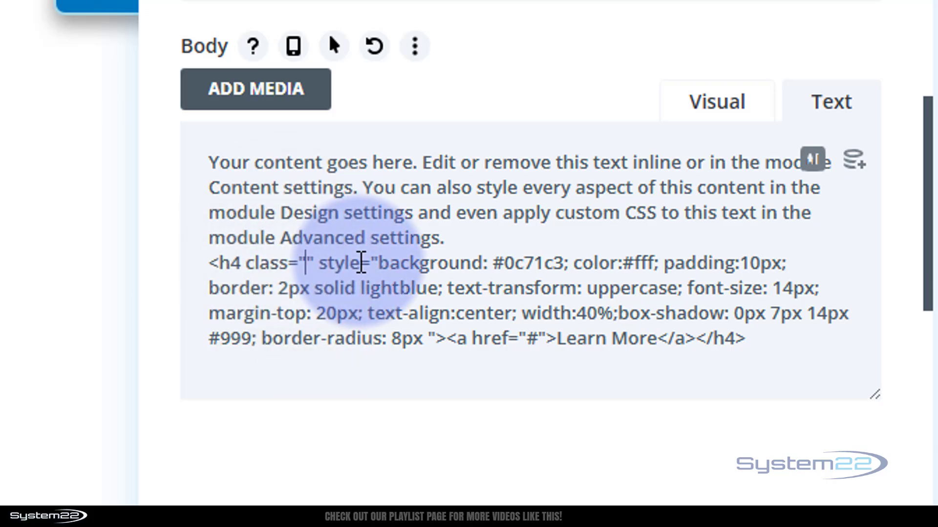
type("bbtn")
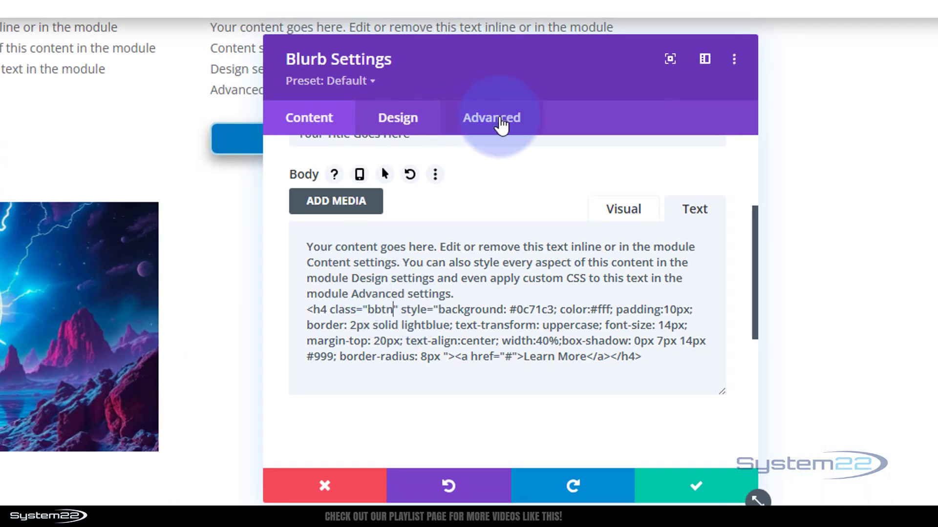
Start an empty .bbtn { } rule in the blurb's free-form custom CSS
left_click(502, 119)
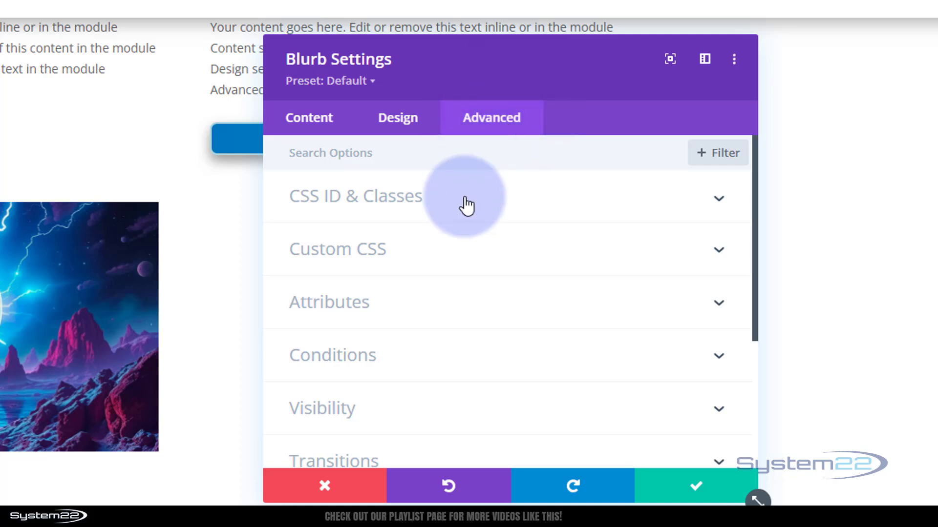
left_click(418, 259)
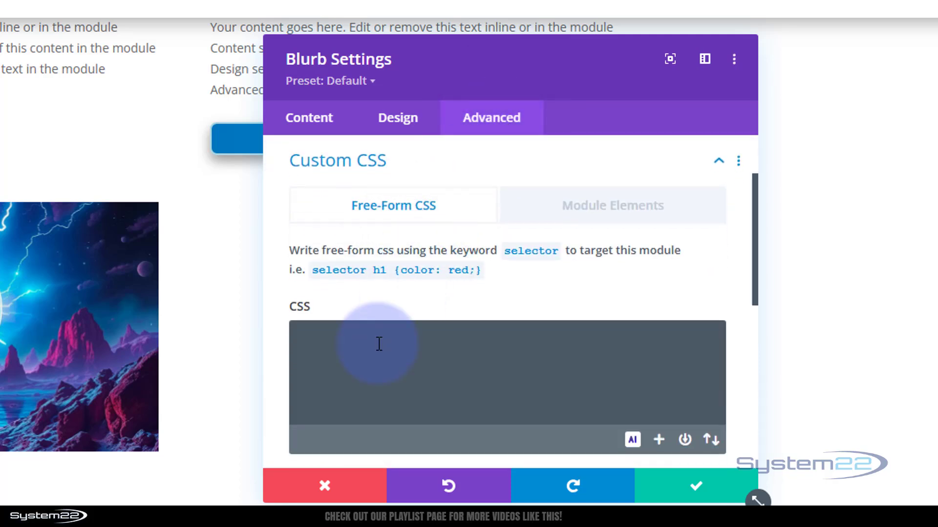
left_click(341, 365)
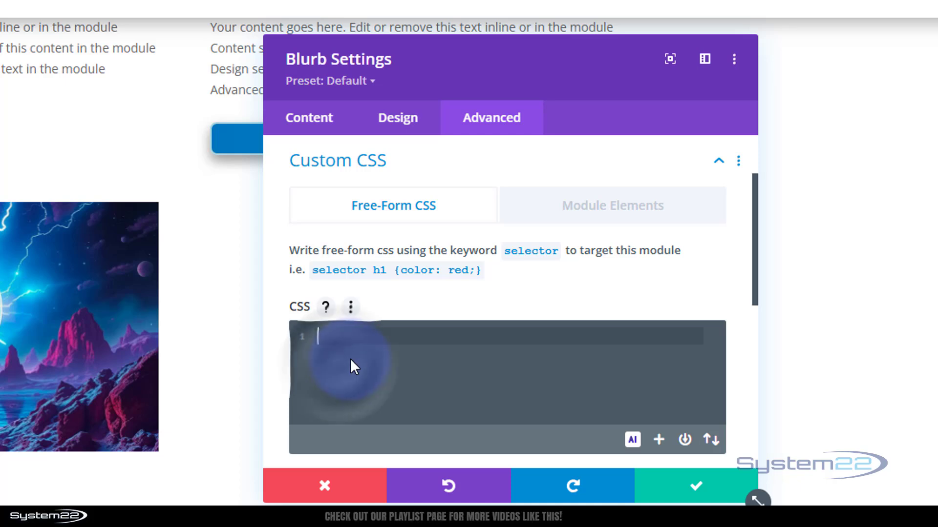
type("bb")
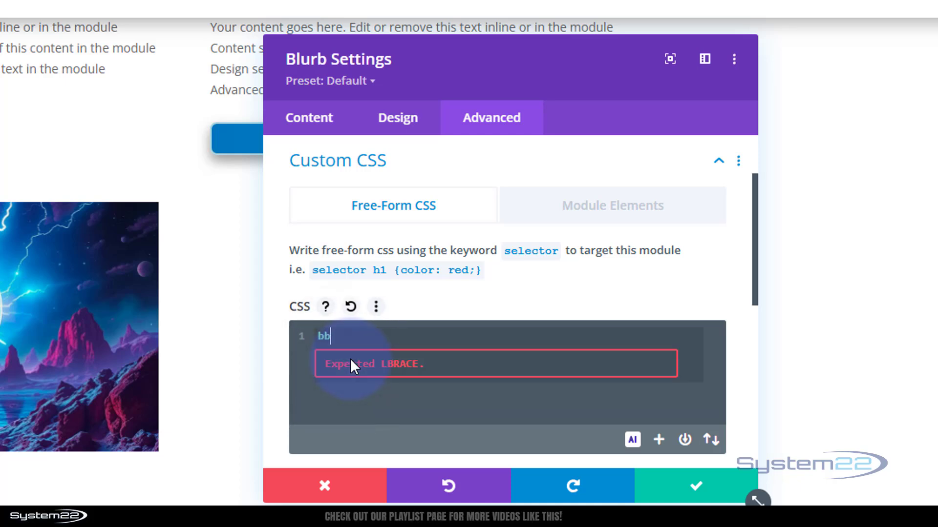
type("tn")
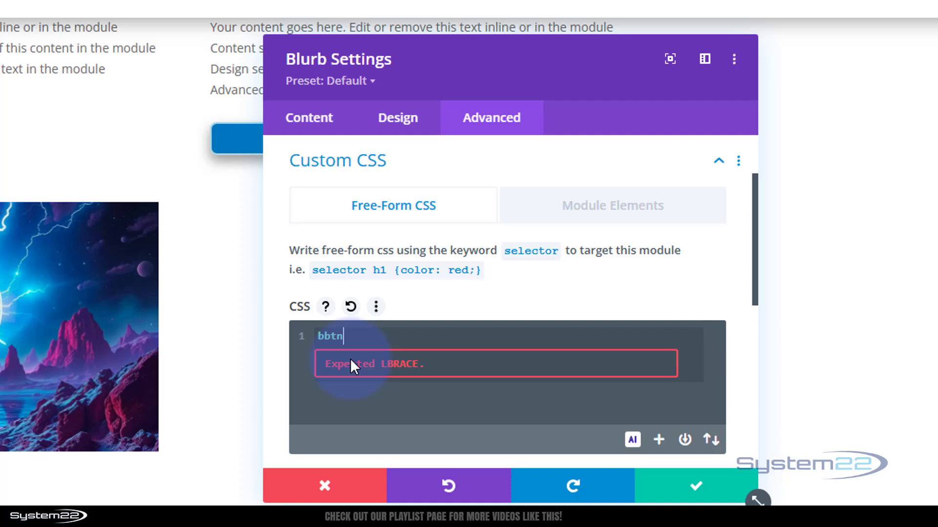
left_click(317, 336)
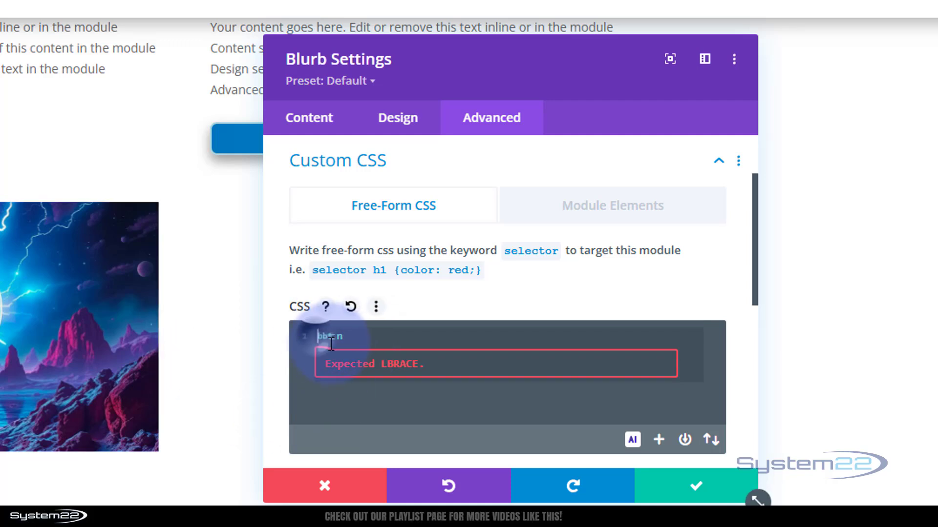
type(".")
left_click(383, 334)
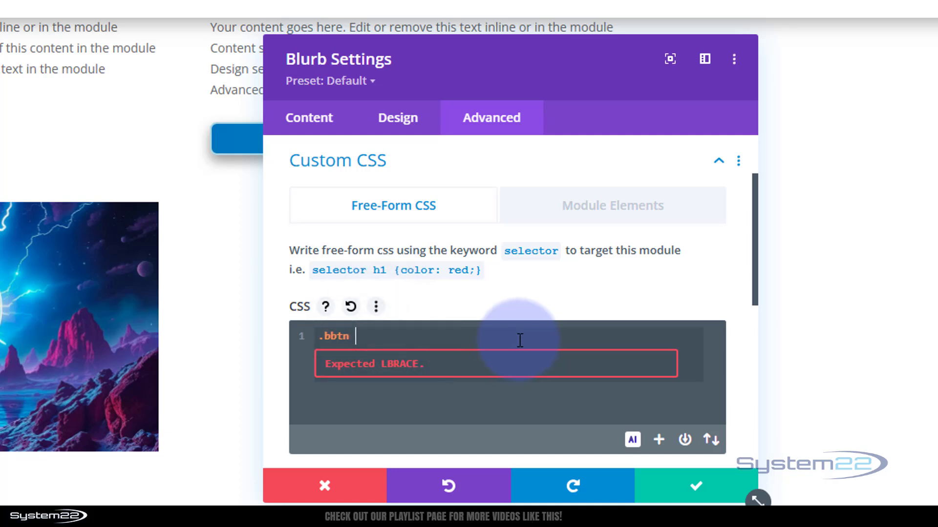
type("{")
key("Return")
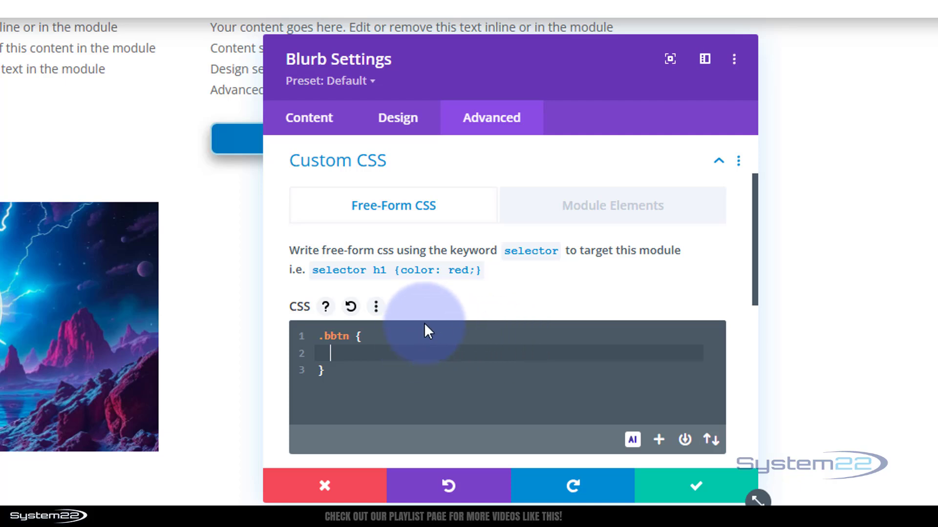
Change the rule's selector to .bbtn:hover and give it the declaration background: red !important
left_click(349, 336)
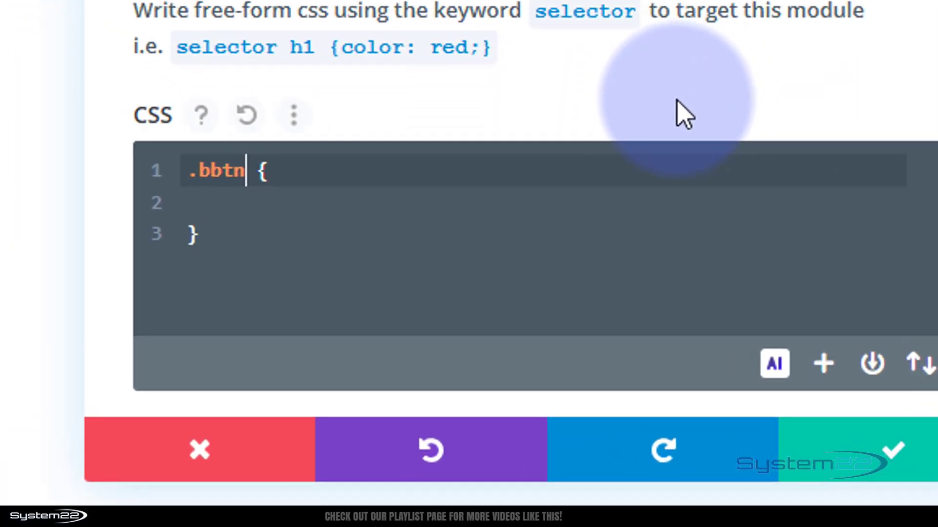
type(":")
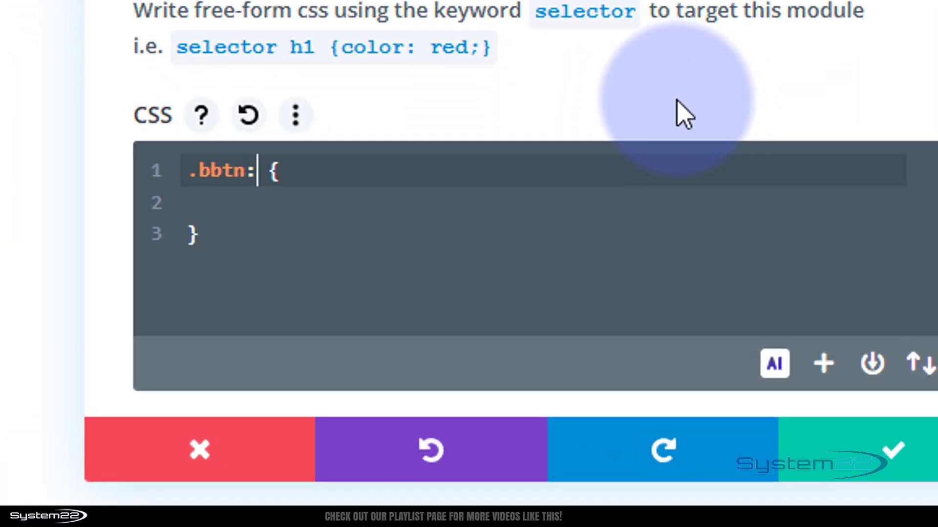
type("hover")
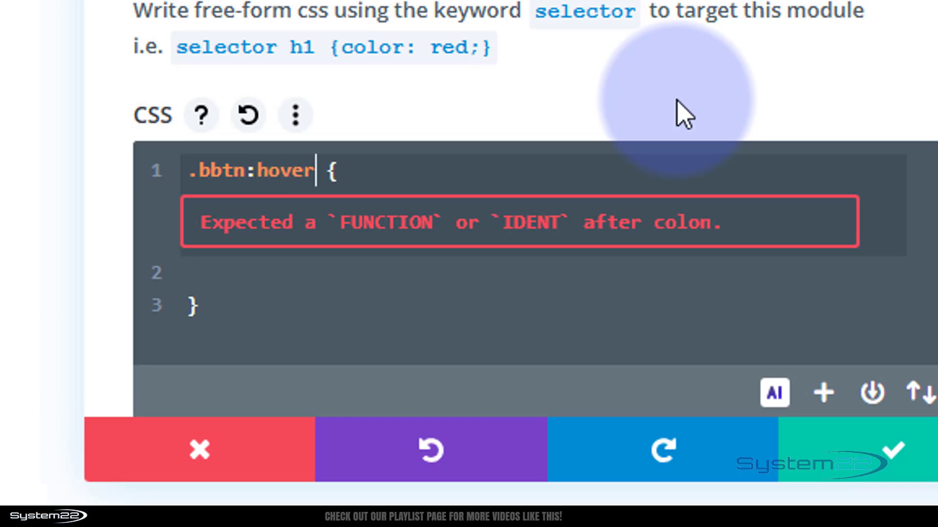
left_click(234, 198)
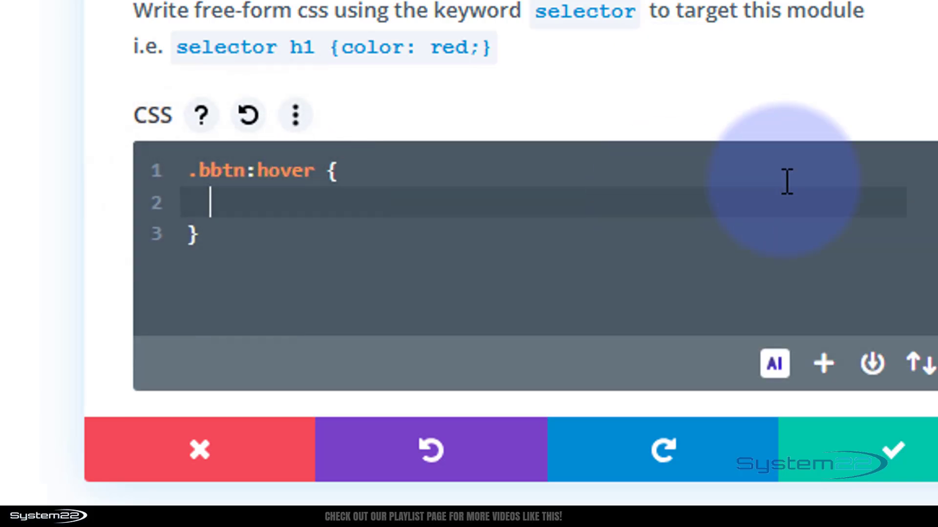
type("background")
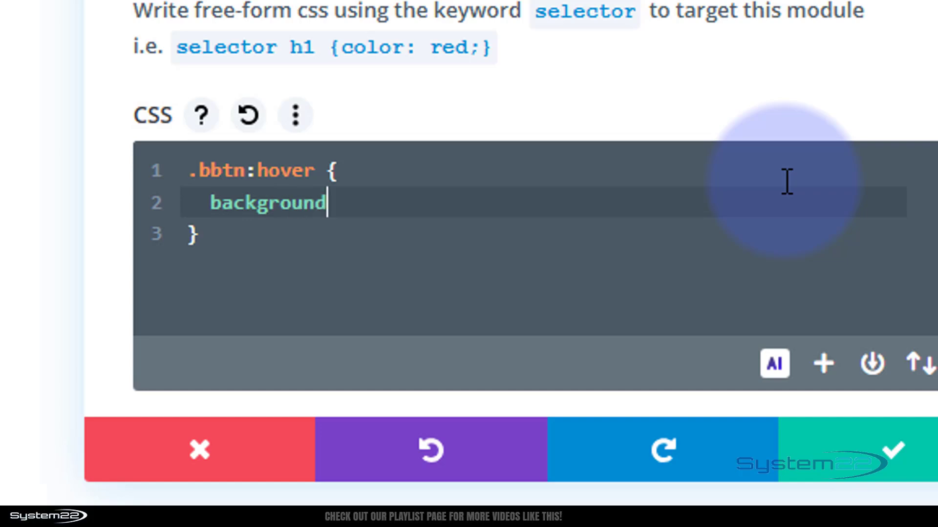
type(": red")
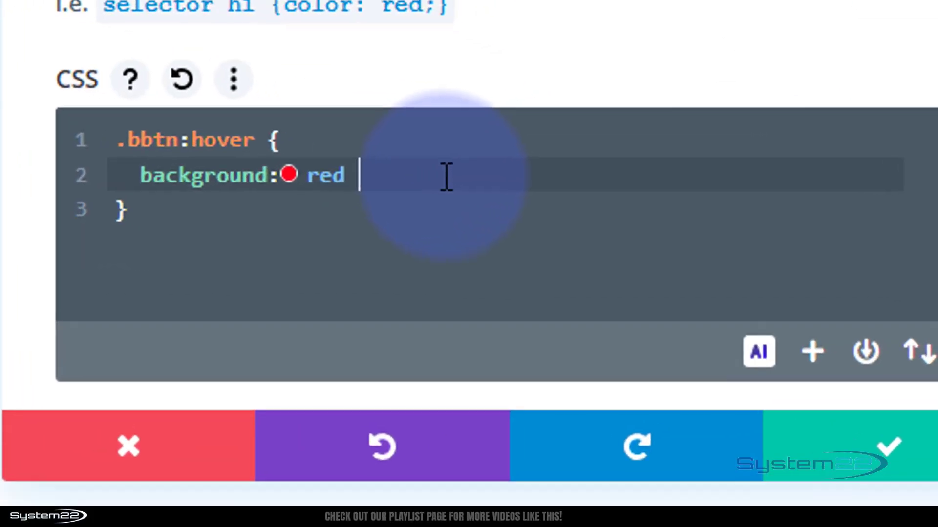
type("!important")
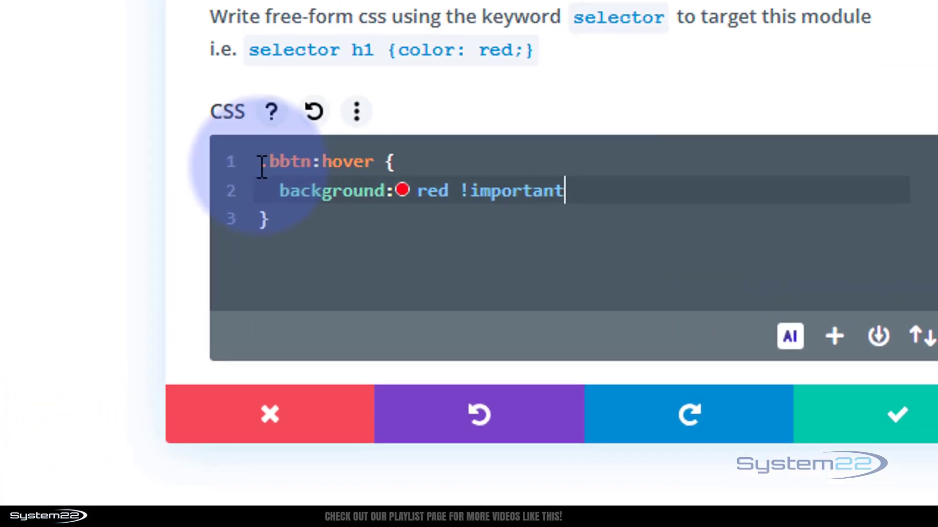
Duplicate the .bbtn:hover rule below the original, separated by a blank line, and change the copy's selector to .bbtn
left_click_drag(586, 213, 611, 255)
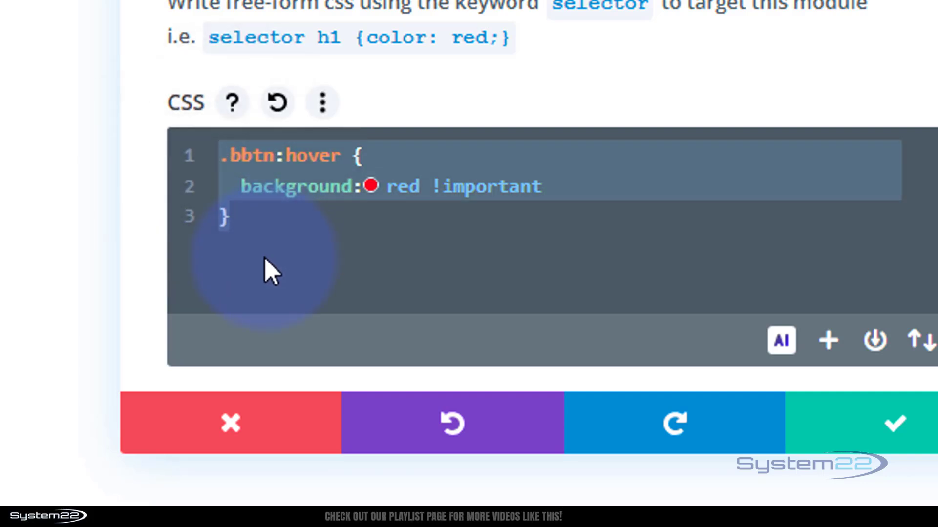
left_click(242, 217)
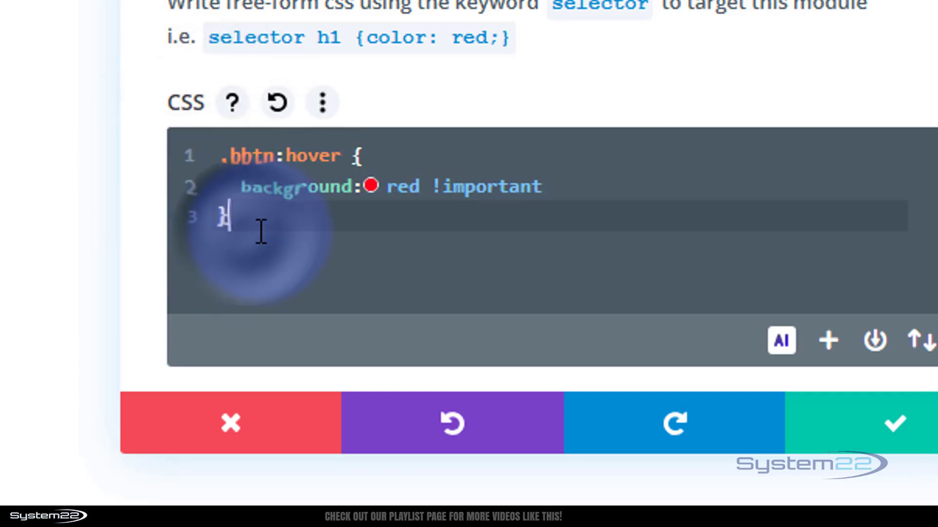
key("Return")
key("Return")
type(".bbtn:hover {   background: red !important }")
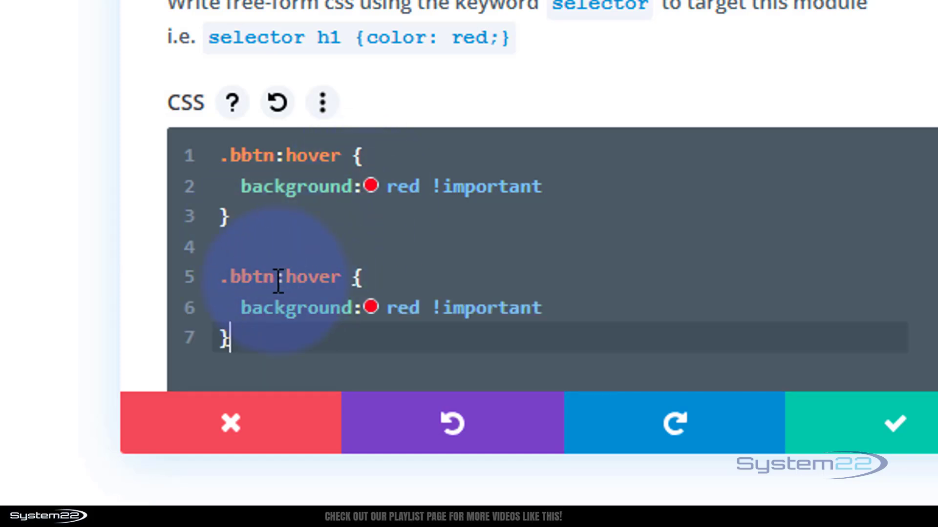
left_click_drag(275, 276, 333, 276)
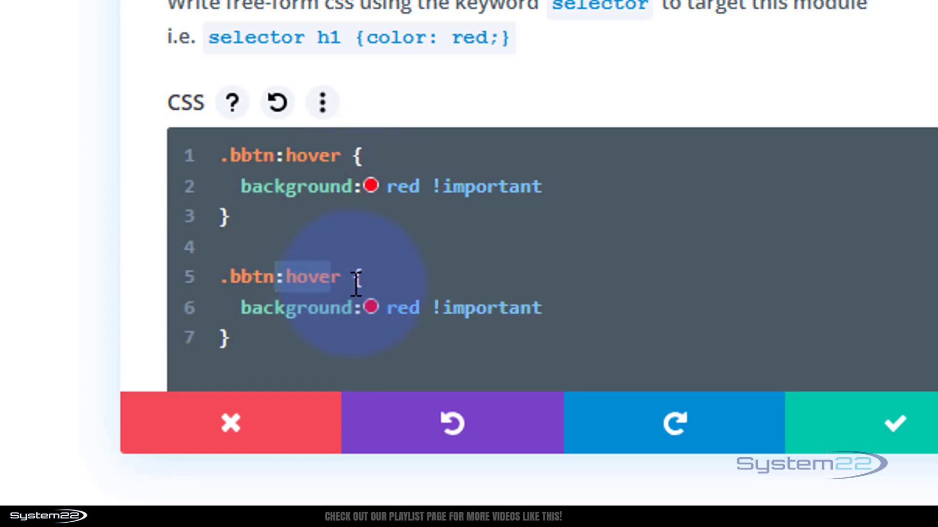
key("BackSpace")
key("Delete")
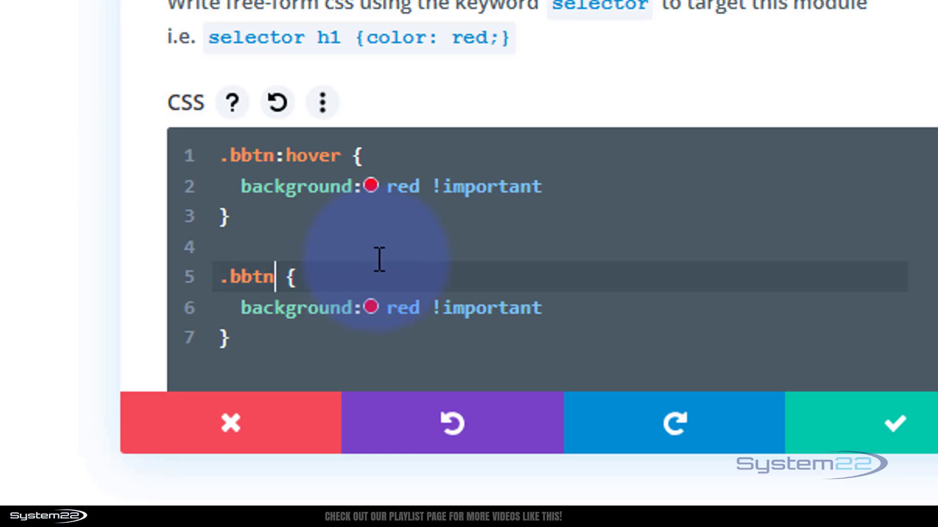
Replace the .bbtn rule's background declaration with transition-duration: .75s and save the blurb settings
left_click_drag(241, 317, 590, 318)
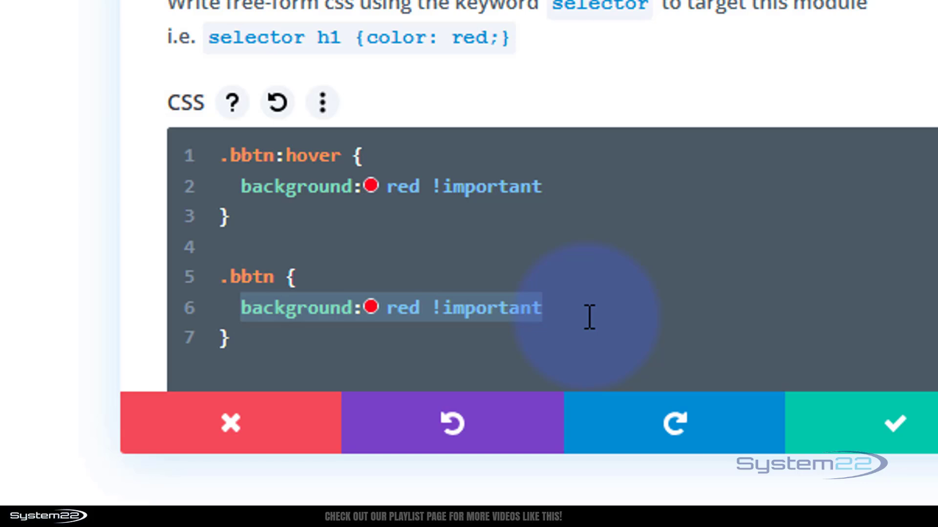
type("transition")
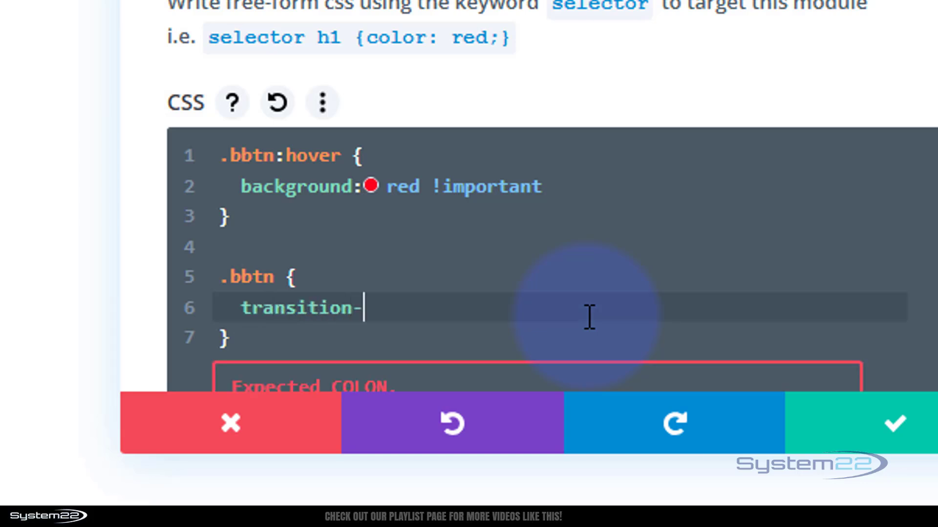
type("-duration: .75")
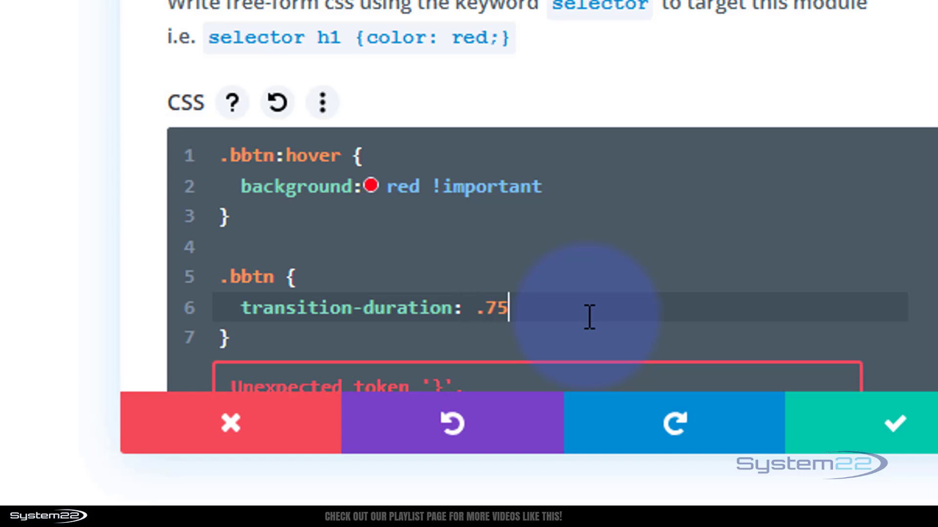
type("s")
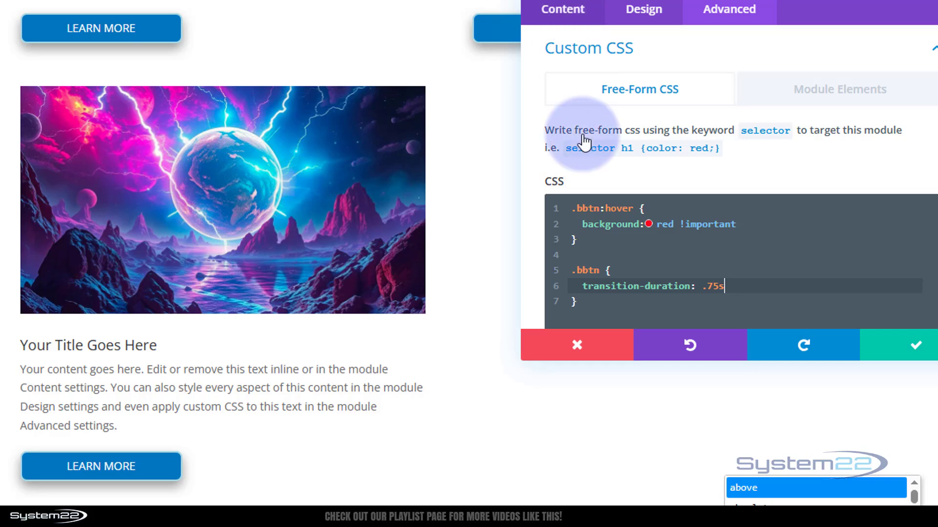
left_click_drag(571, 213, 630, 308)
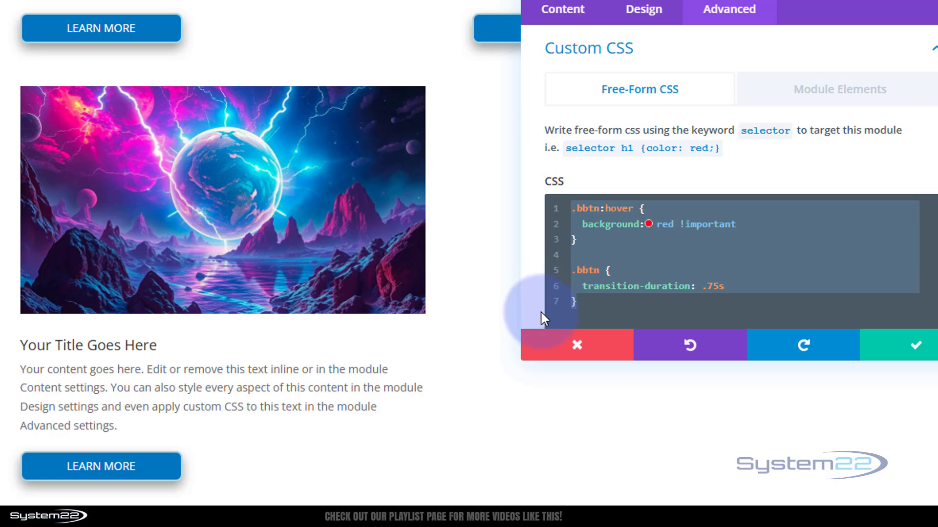
left_click(931, 348)
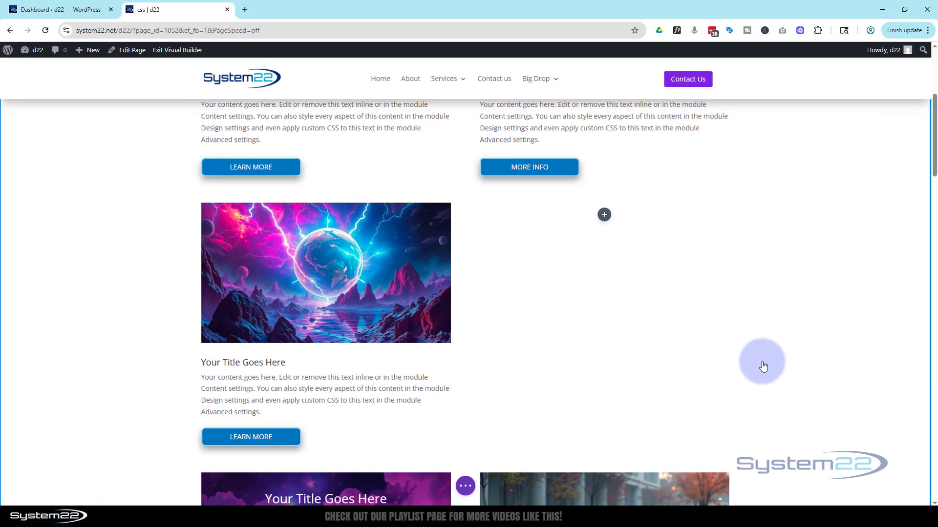
Save the page as a draft and exit the Visual Builder to the front-end page
left_click(466, 486)
left_click(857, 485)
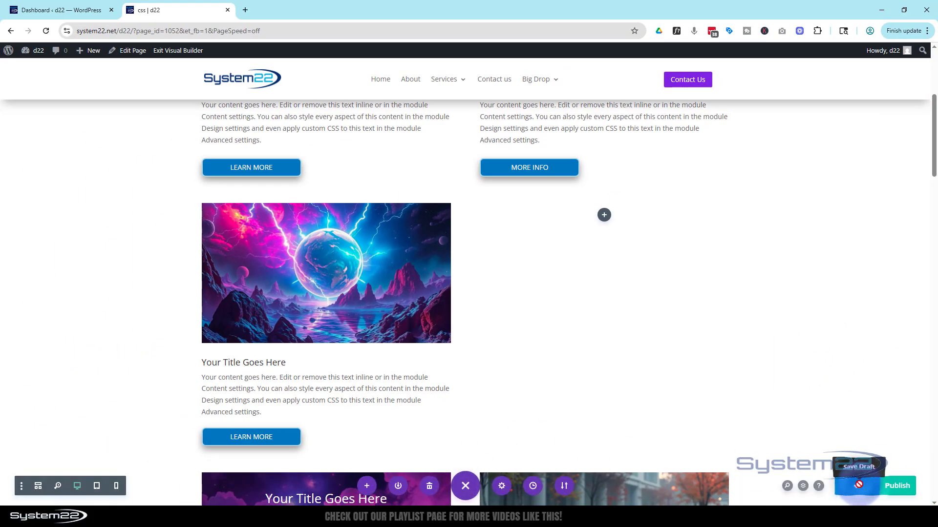
left_click(176, 50)
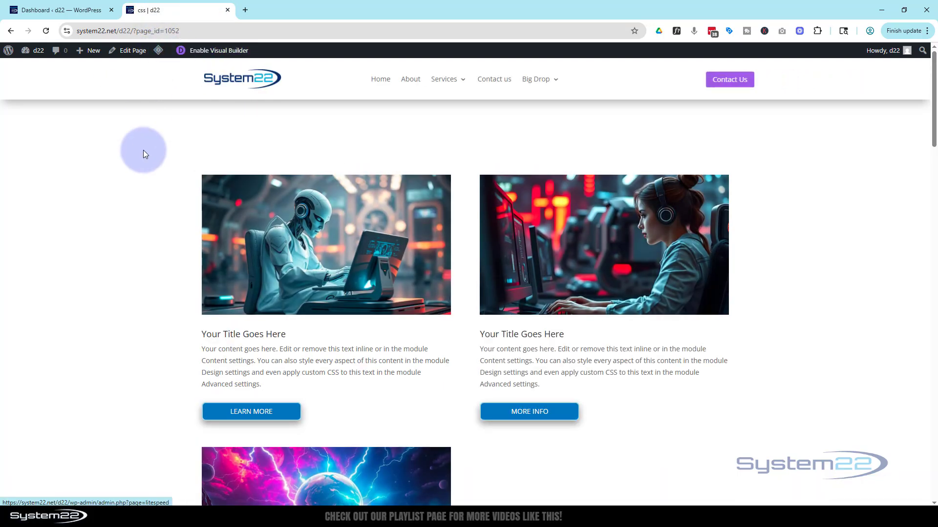
Examine the blurbs on the front-end page and check the hover effect of their Learn More and More Info buttons
scroll(158, 177, "down", 5)
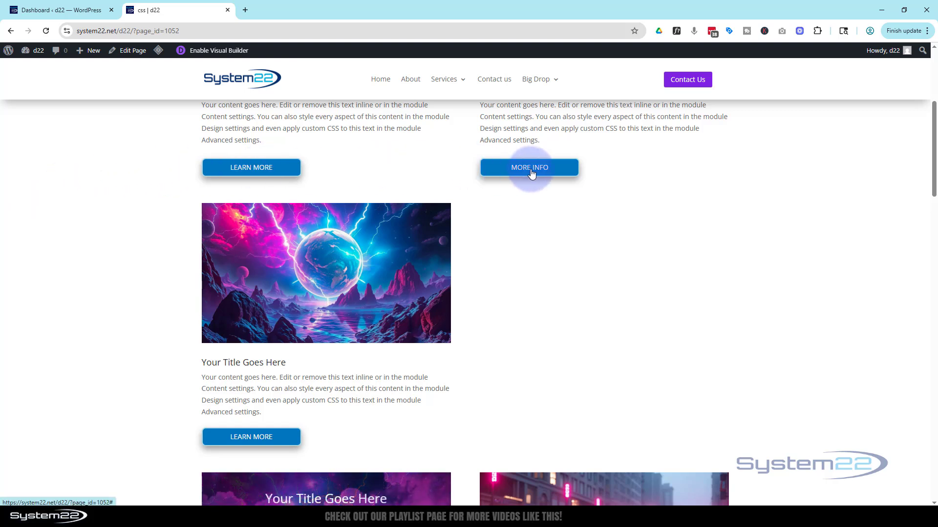
scroll(121, 223, "down", 3)
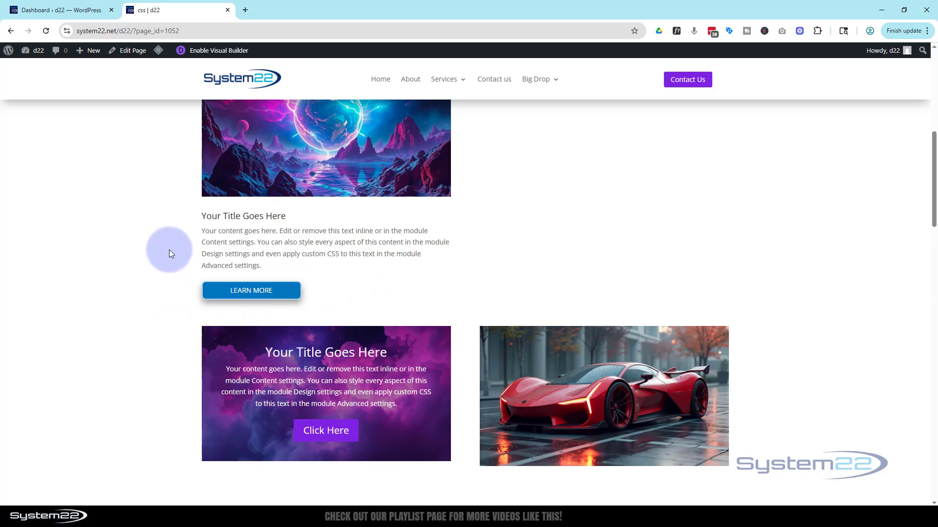
scroll(118, 315, "up", 2)
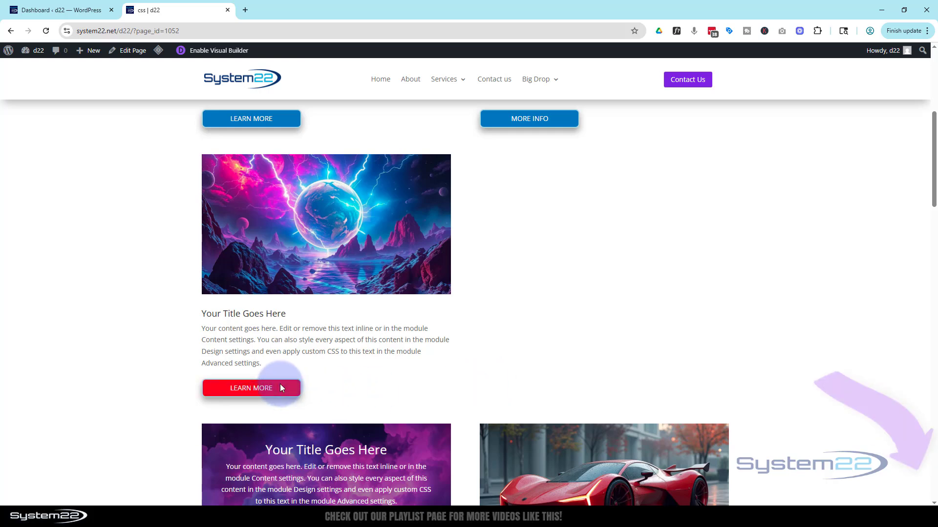
scroll(567, 348, "up", 3)
scroll(574, 351, "up", 3)
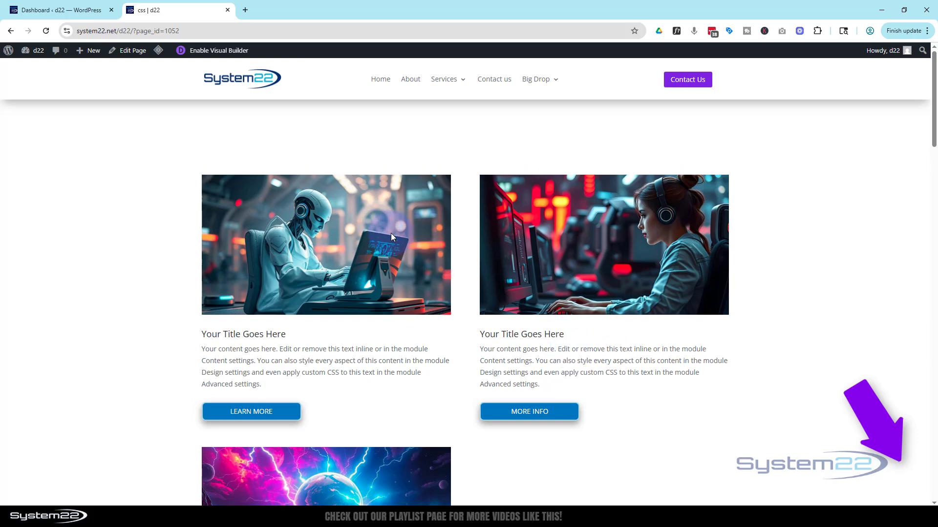
scroll(473, 262, "down", 1)
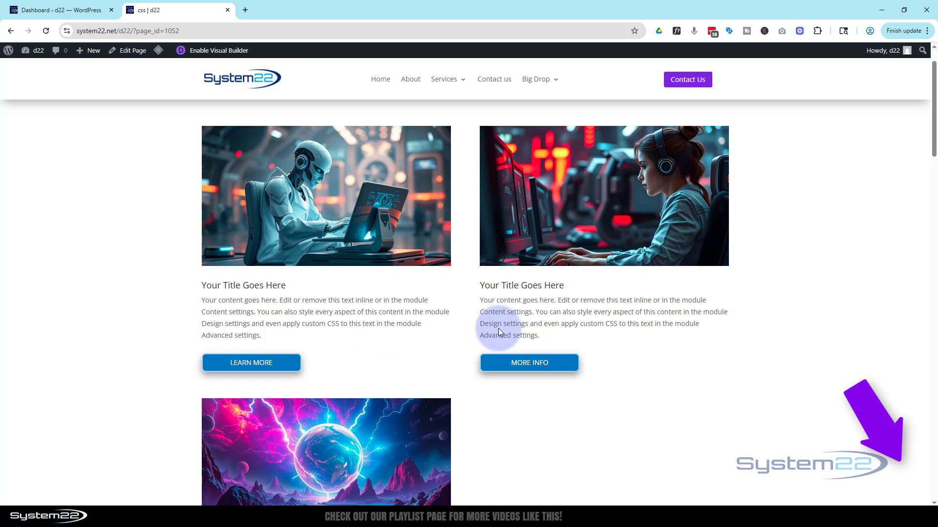
scroll(500, 326, "down", 6)
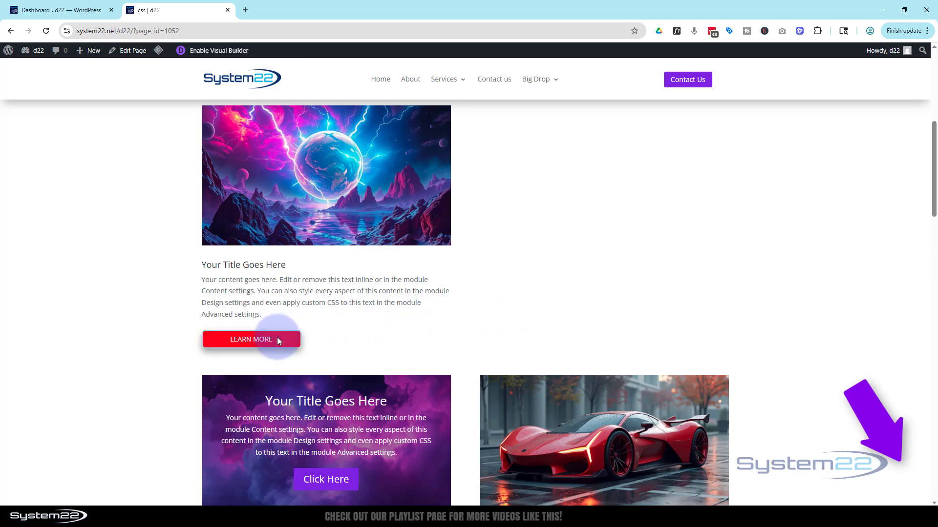
scroll(522, 295, "down", 2)
scroll(523, 297, "down", 4)
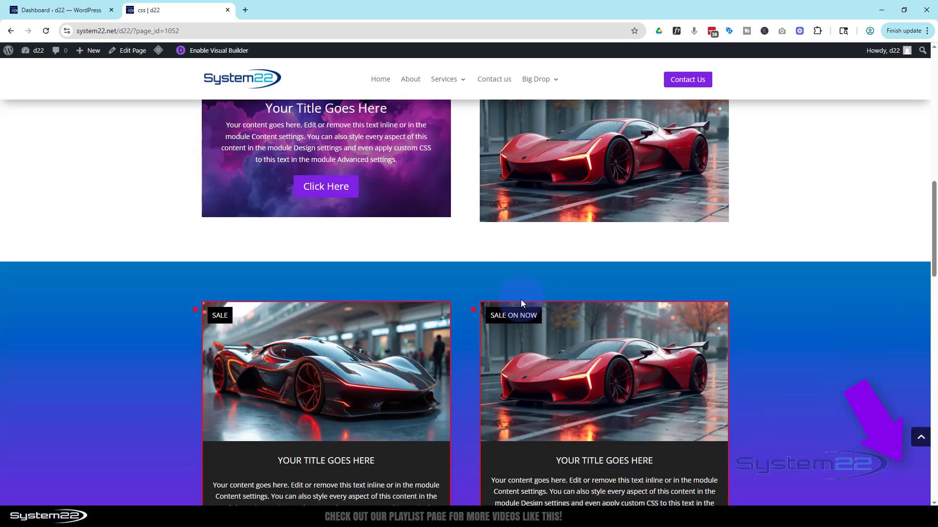
scroll(521, 303, "up", 1)
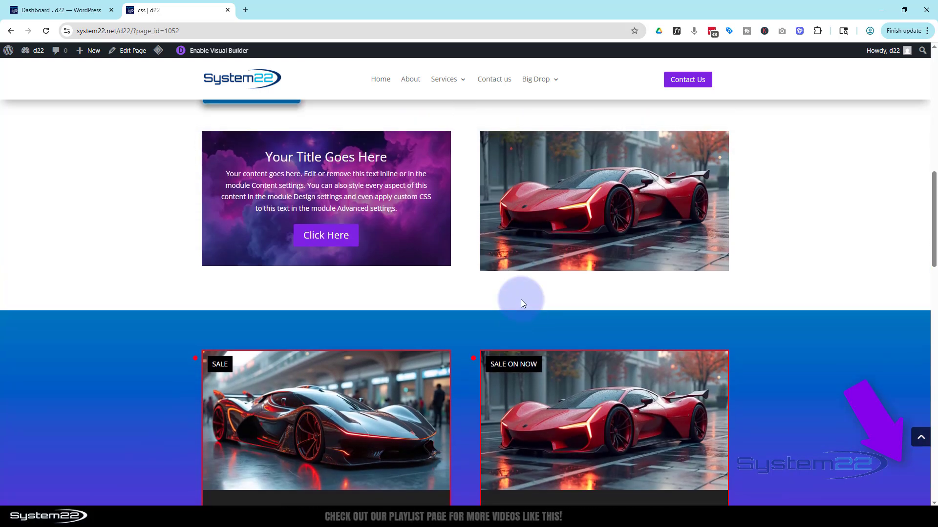